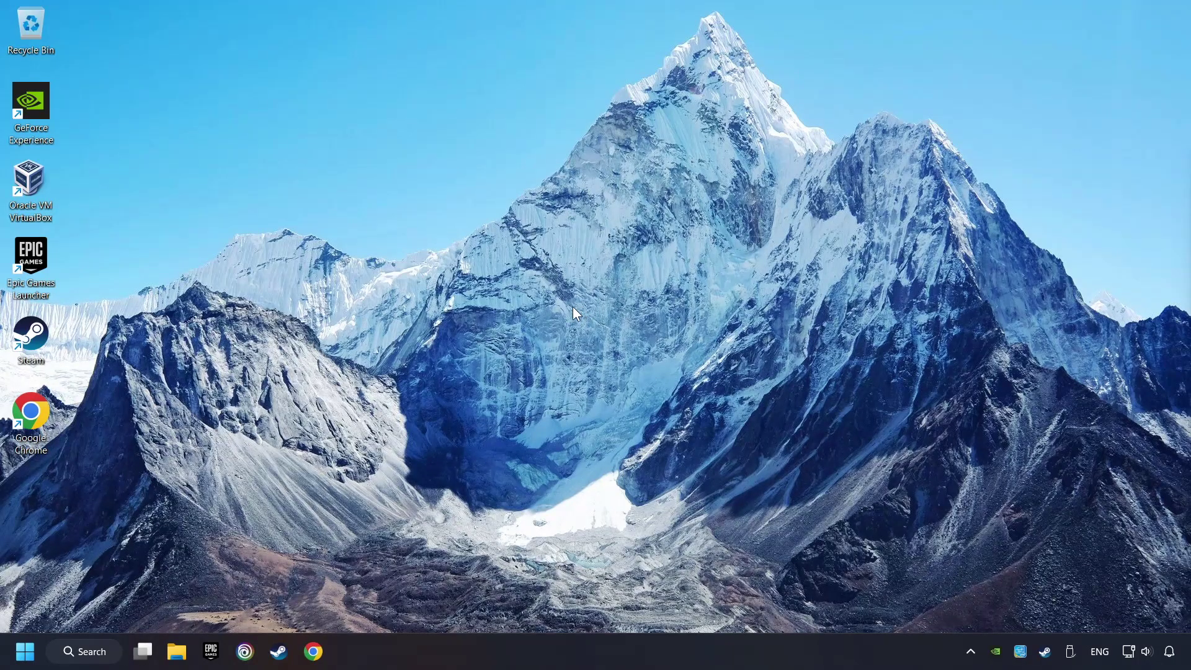
- Search Windows for 'device manager' and launch Device Manager from the results
click(83, 652)
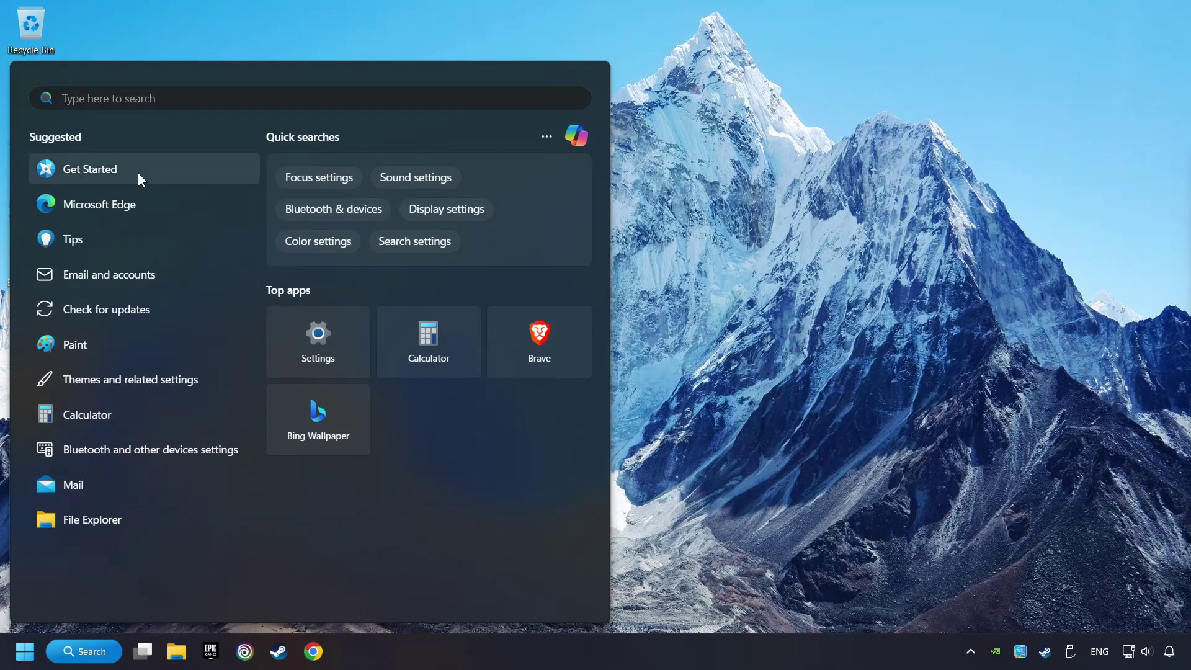
text(device )
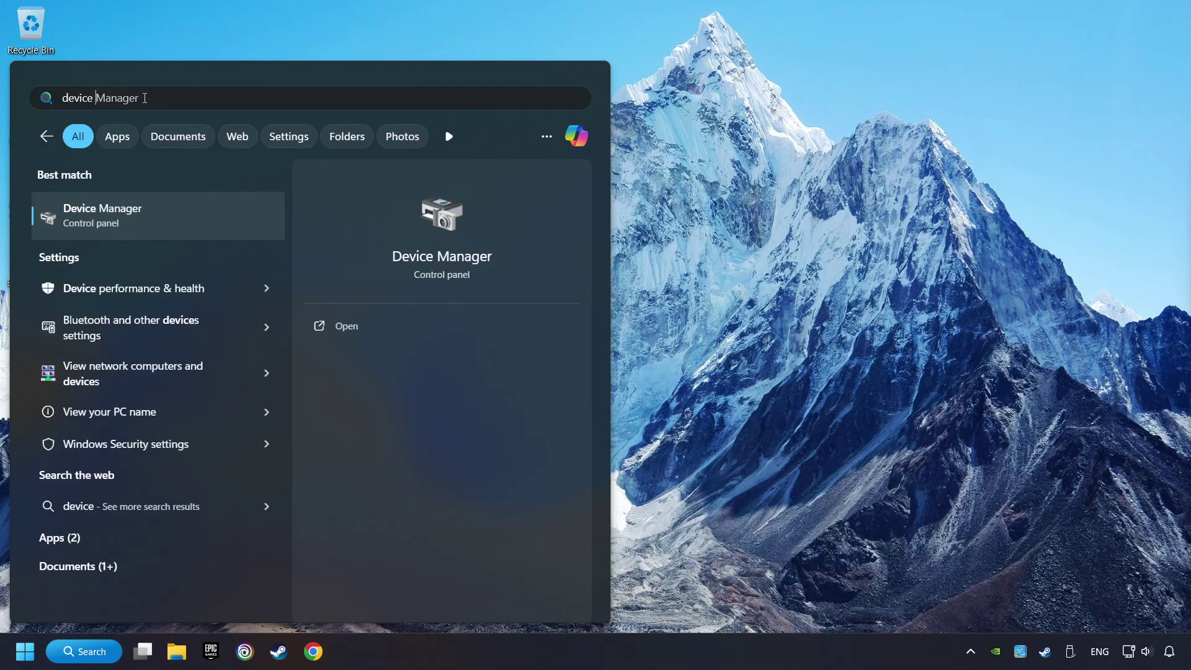
text(manager)
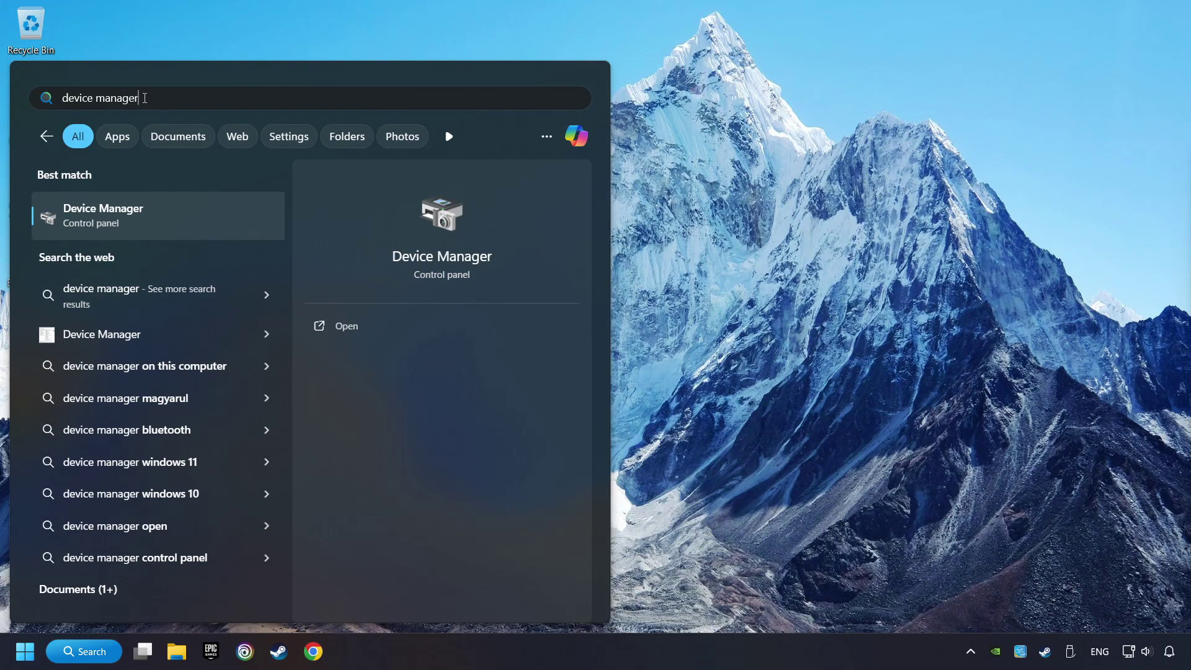
click(232, 215)
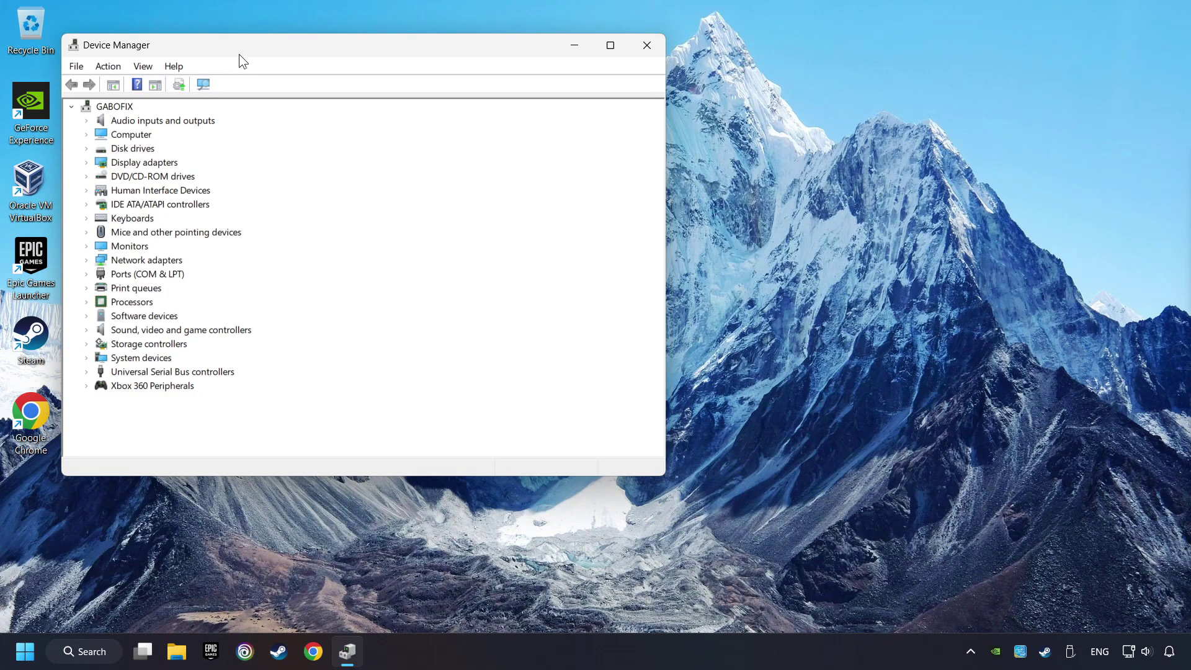
- Expand Xbox 360 Peripherals and disable the Xbox 360 Controller for Windows
drag(239, 55, 444, 118)
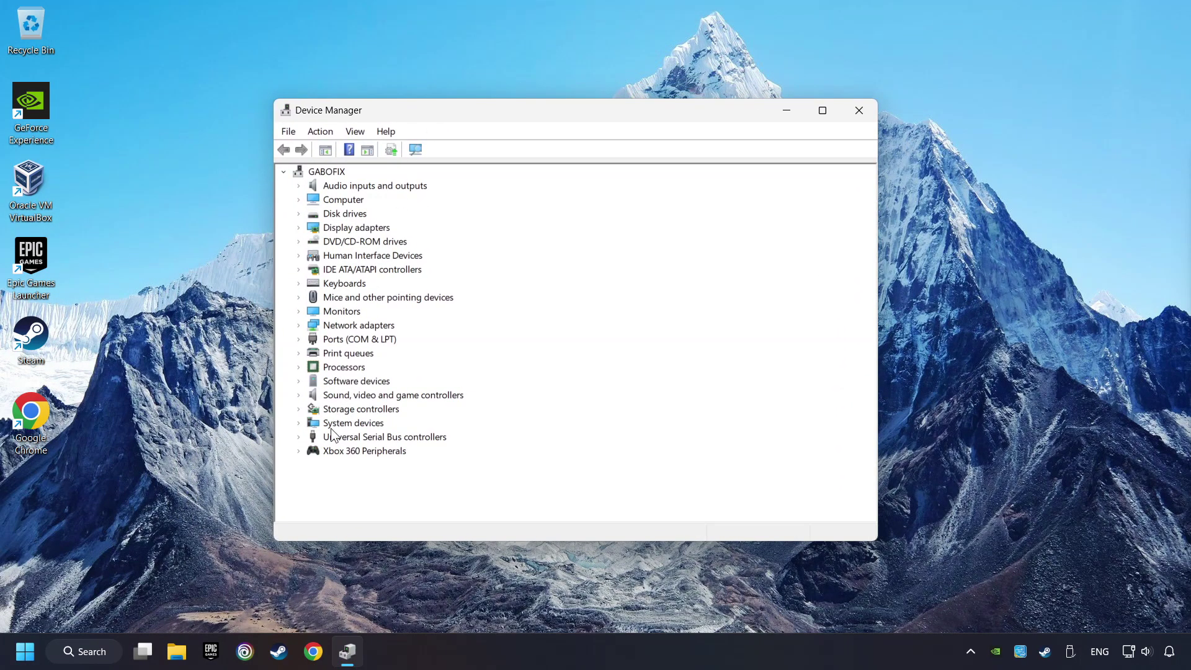
click(359, 453)
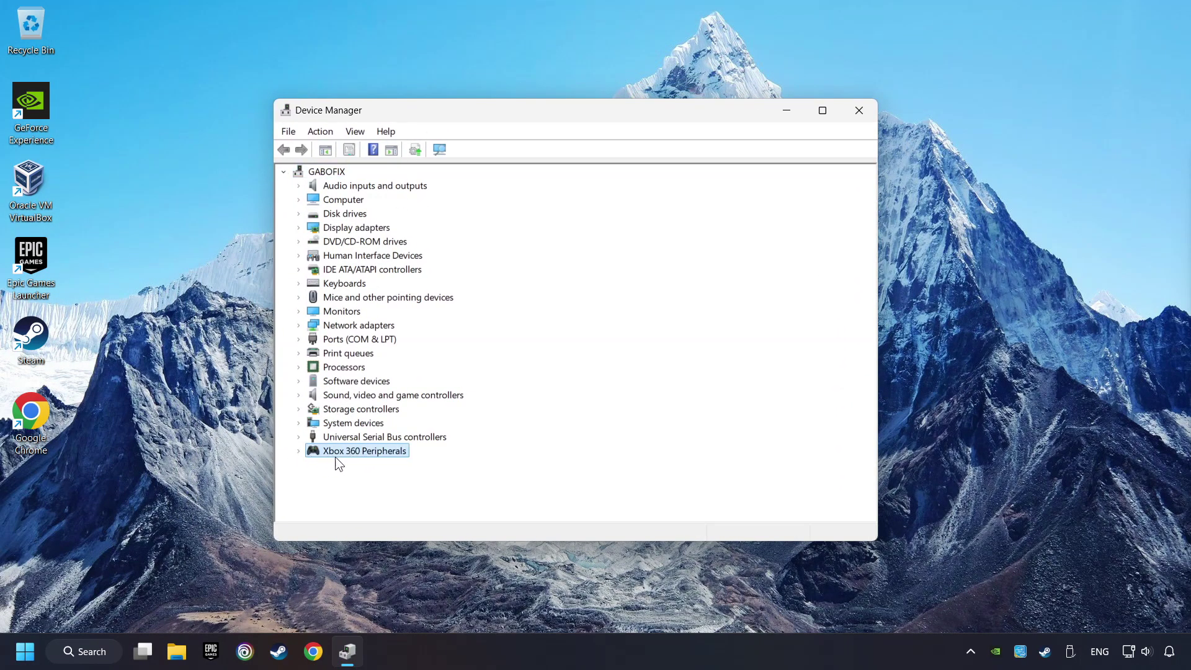
click(298, 452)
click(349, 466)
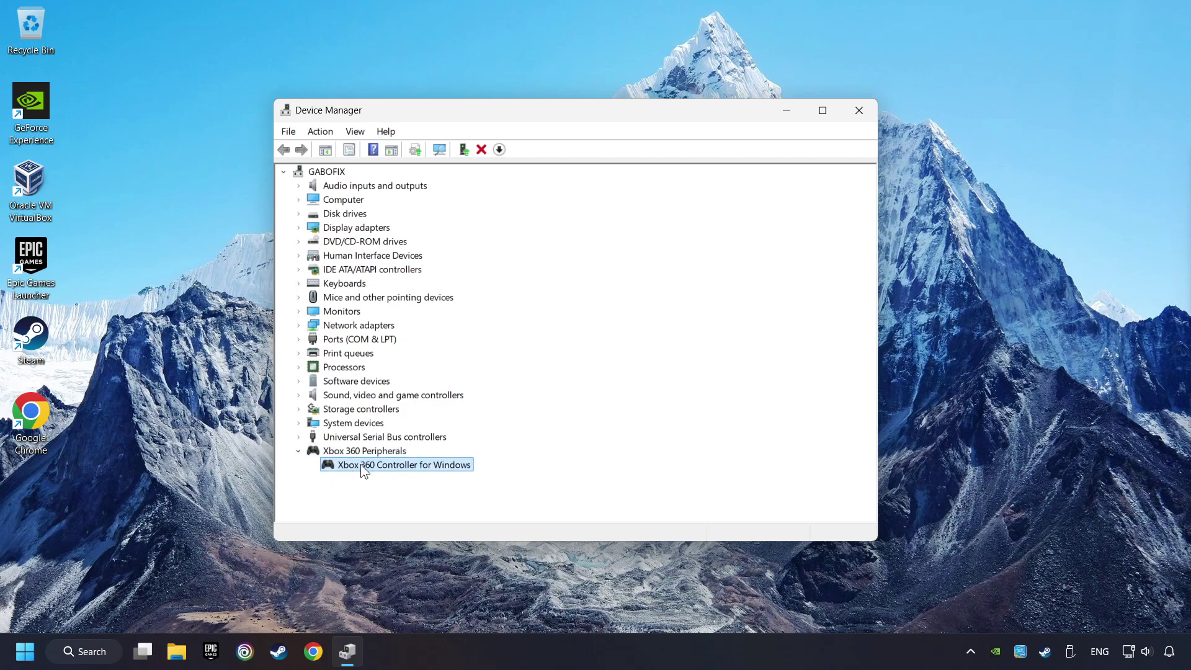
right_click(419, 466)
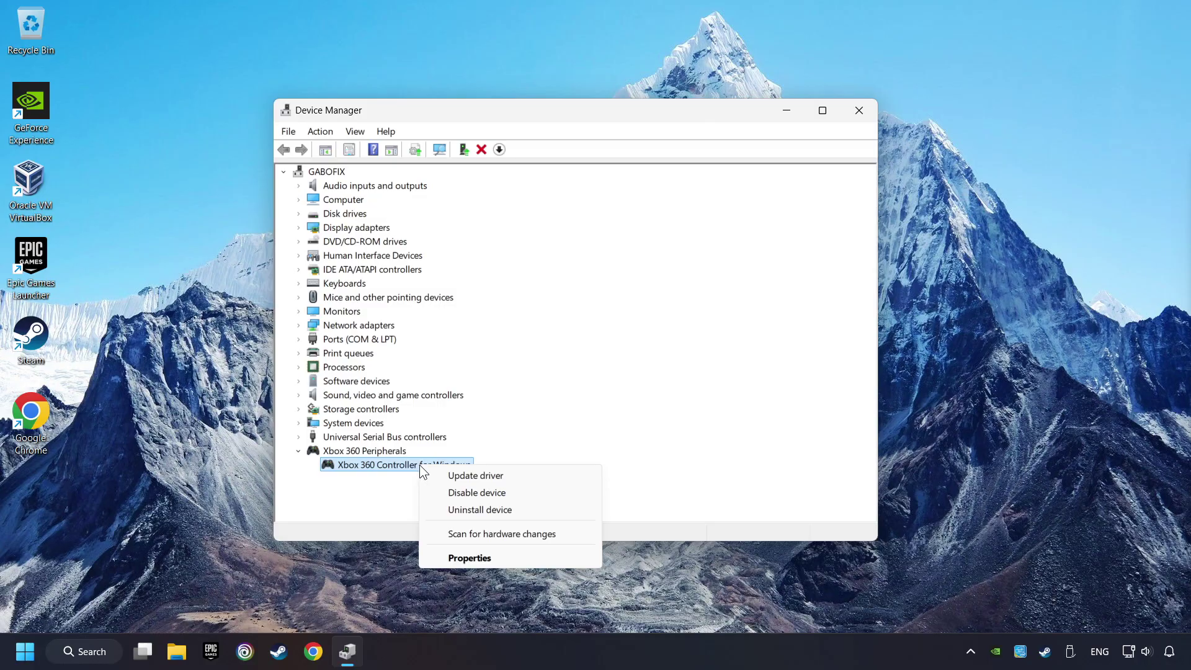
click(505, 496)
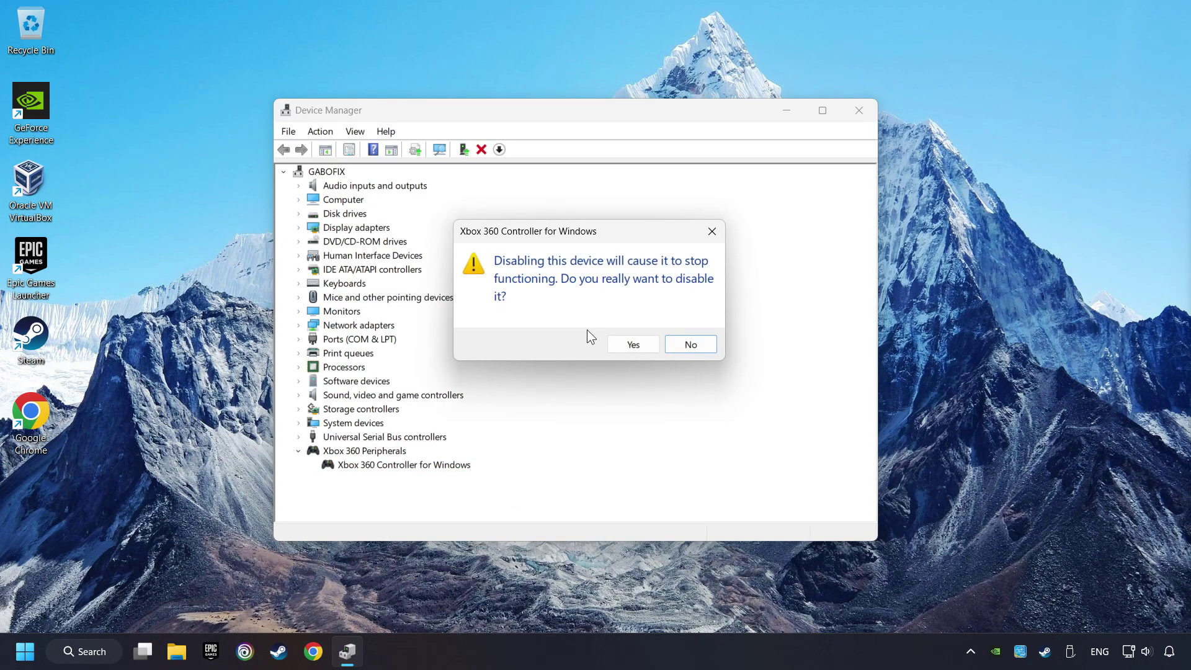
click(633, 345)
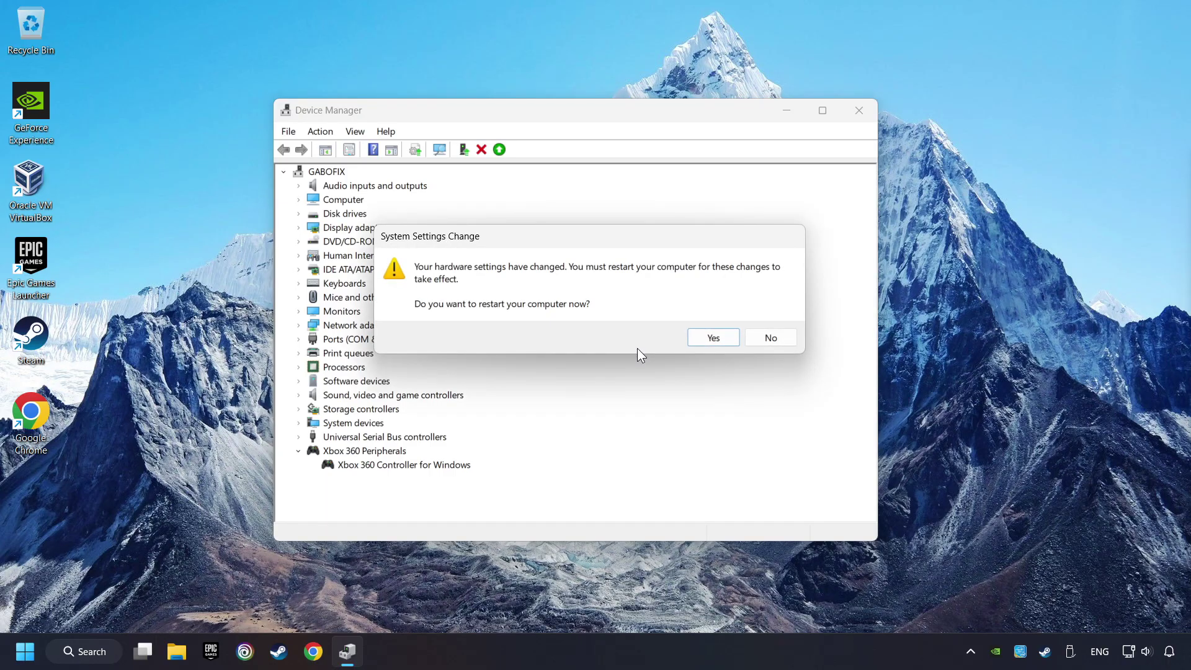
- Decline the restart prompt and re-enable the Xbox 360 controller
click(714, 338)
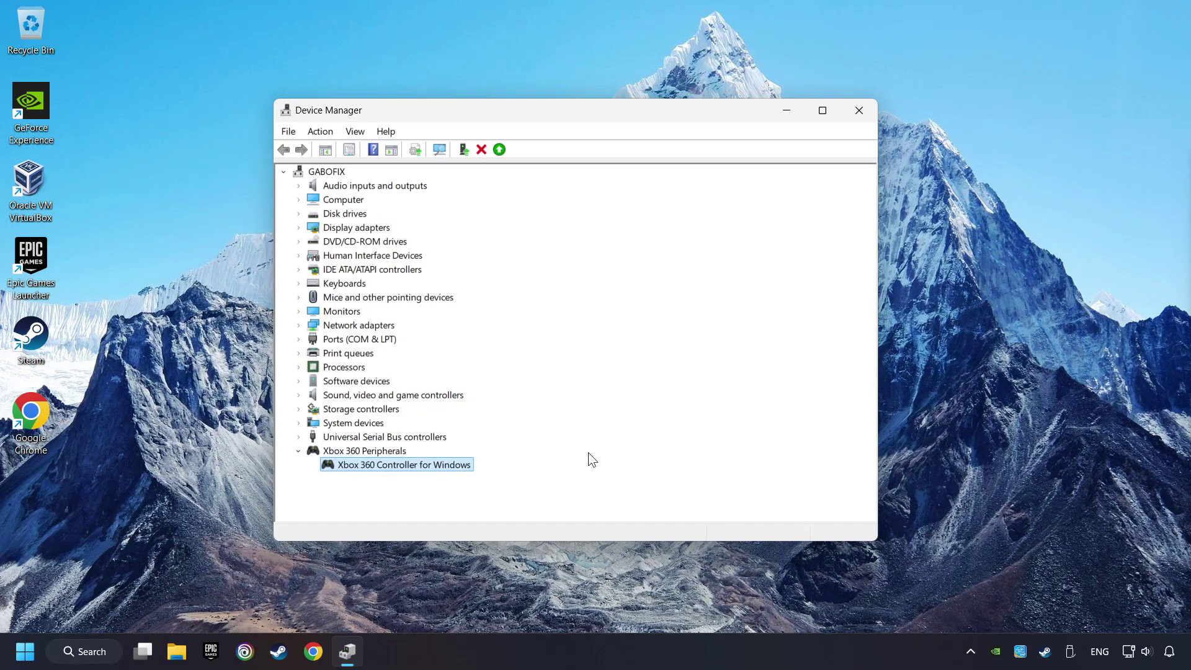
right_click(423, 469)
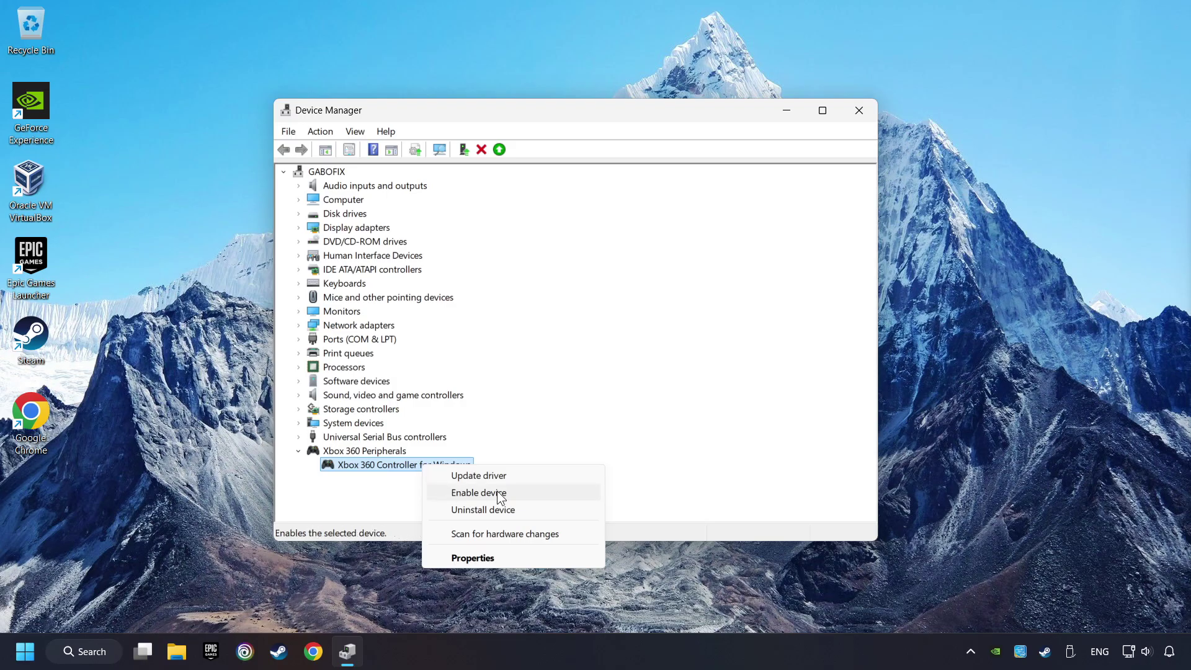
click(538, 492)
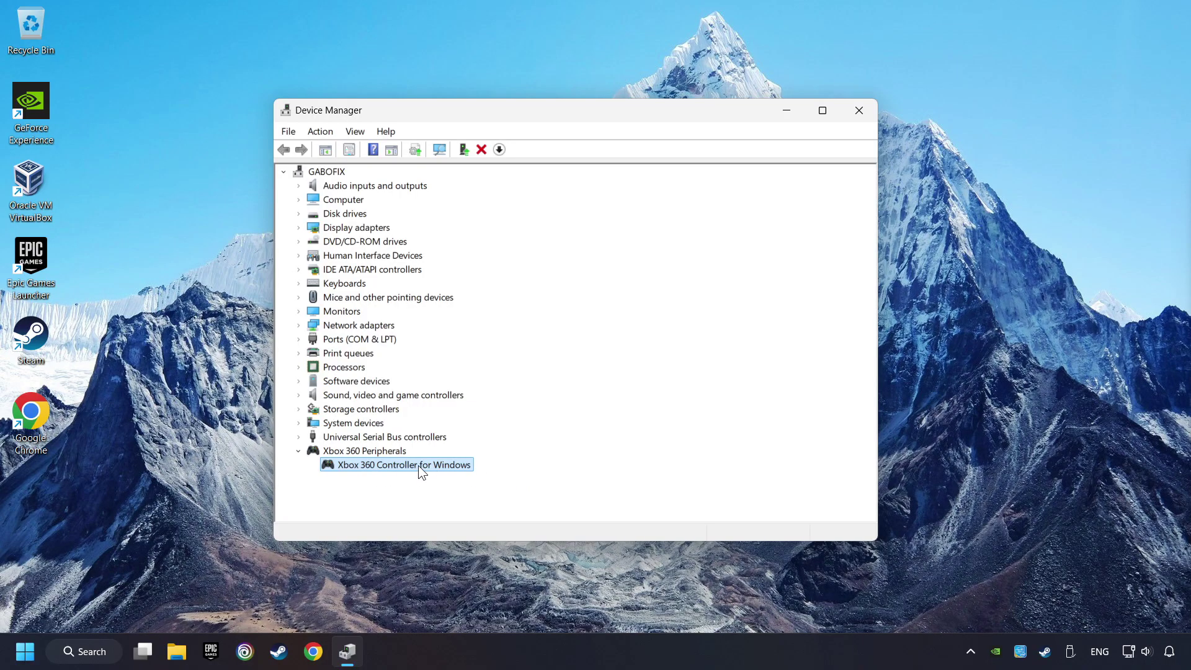
- Reinstall the controller with the first compatible Xbox 360 Controller for Windows driver from the list
right_click(420, 466)
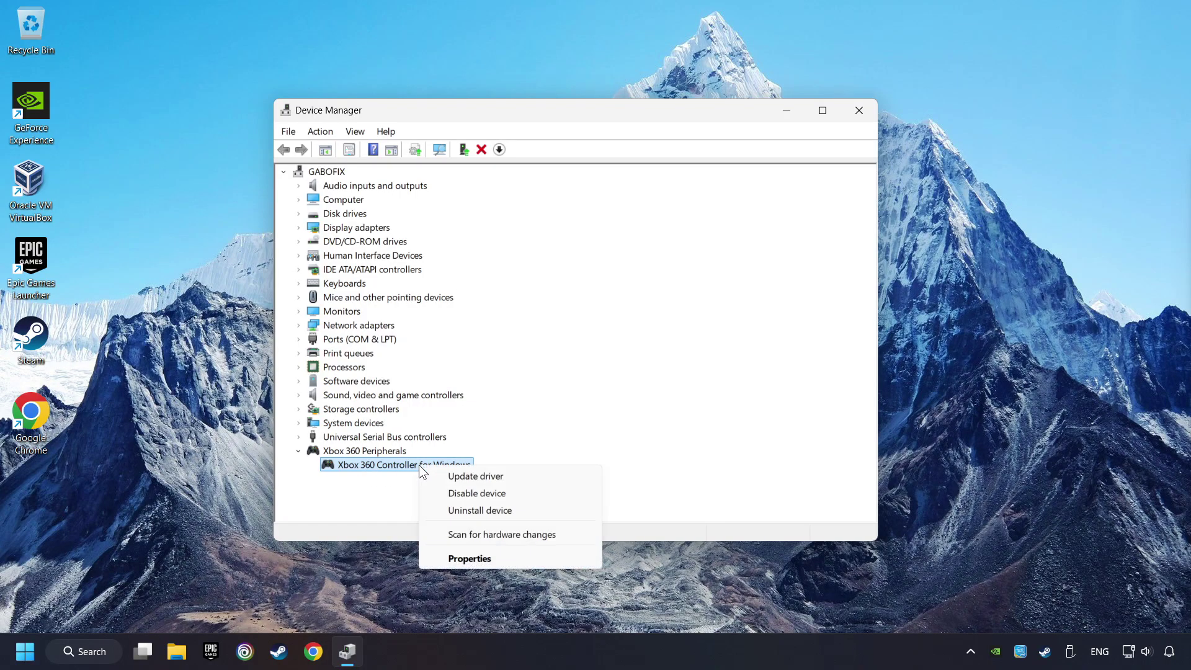
click(518, 476)
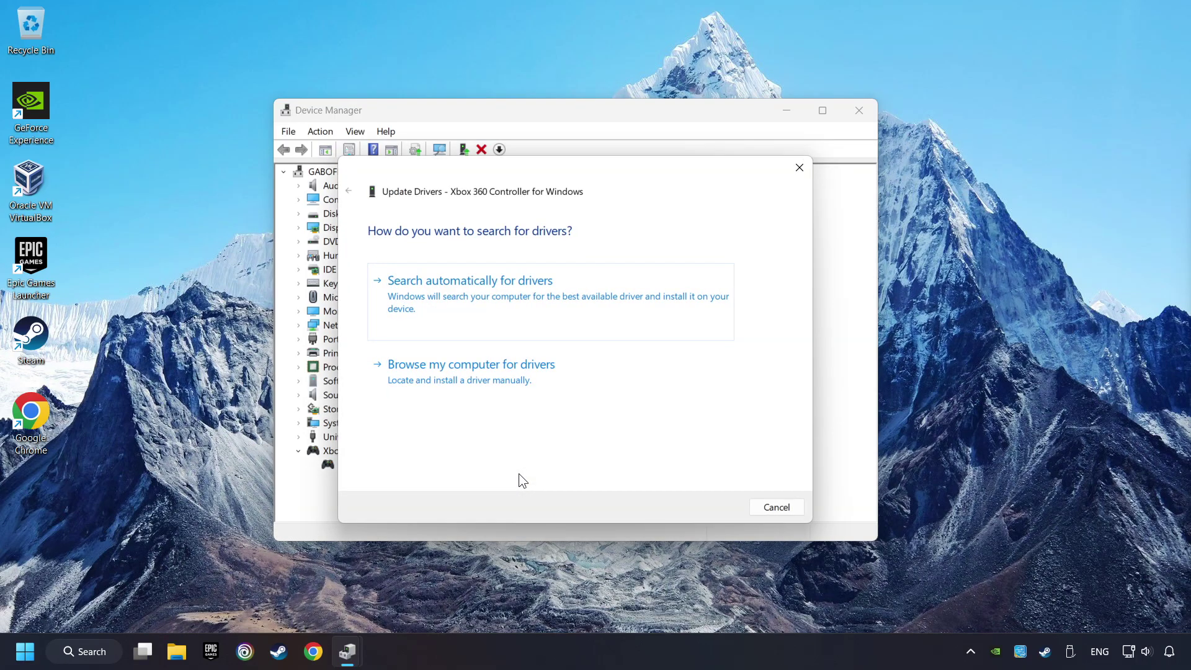
click(564, 383)
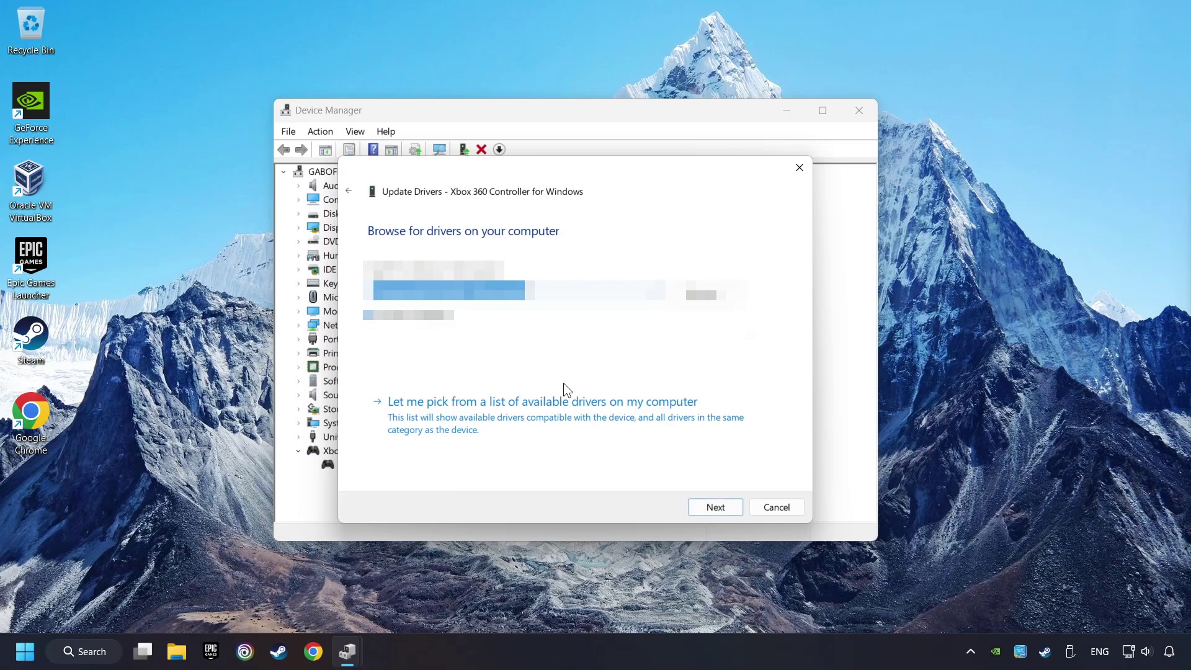
click(515, 422)
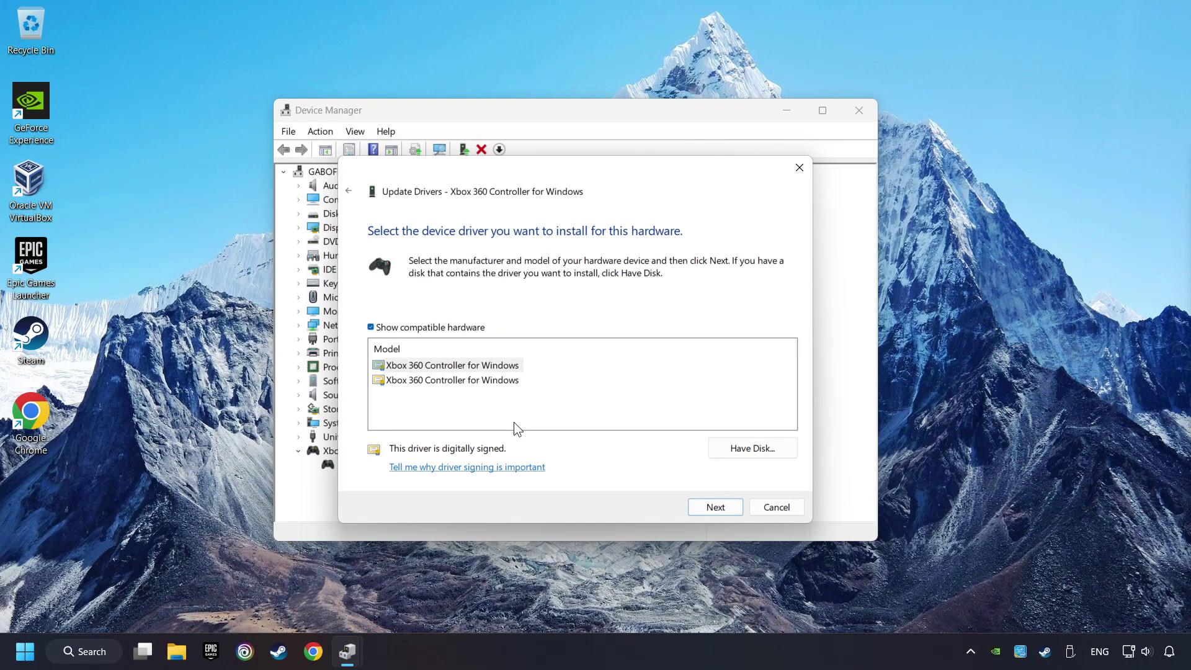
click(439, 367)
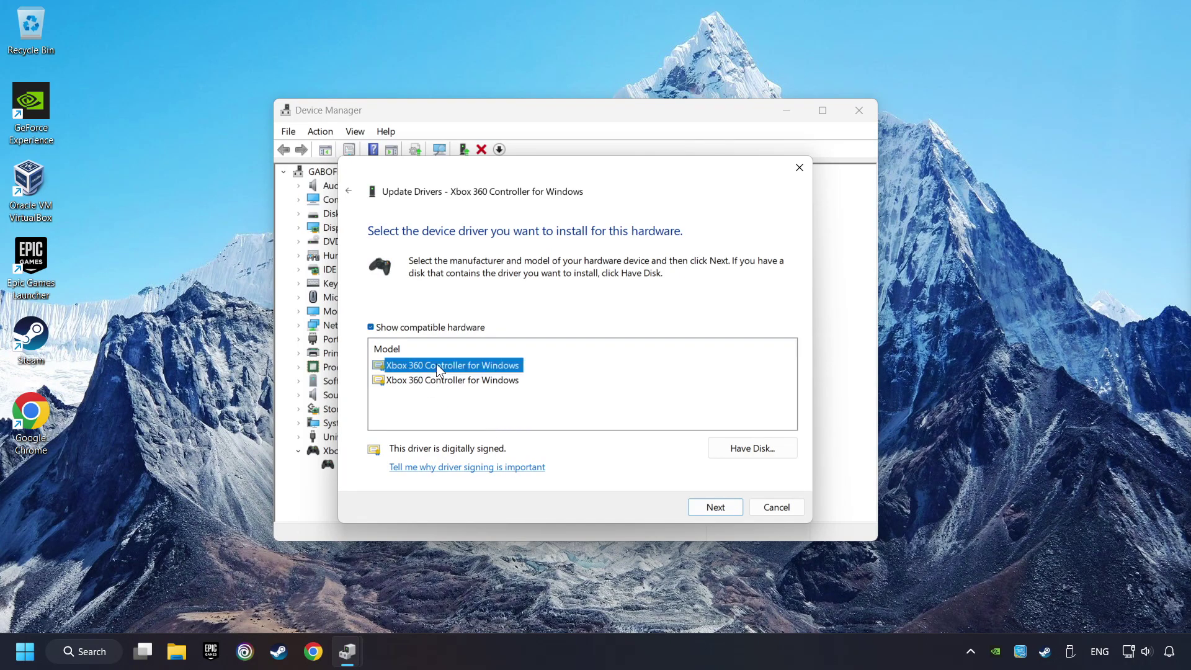
click(713, 507)
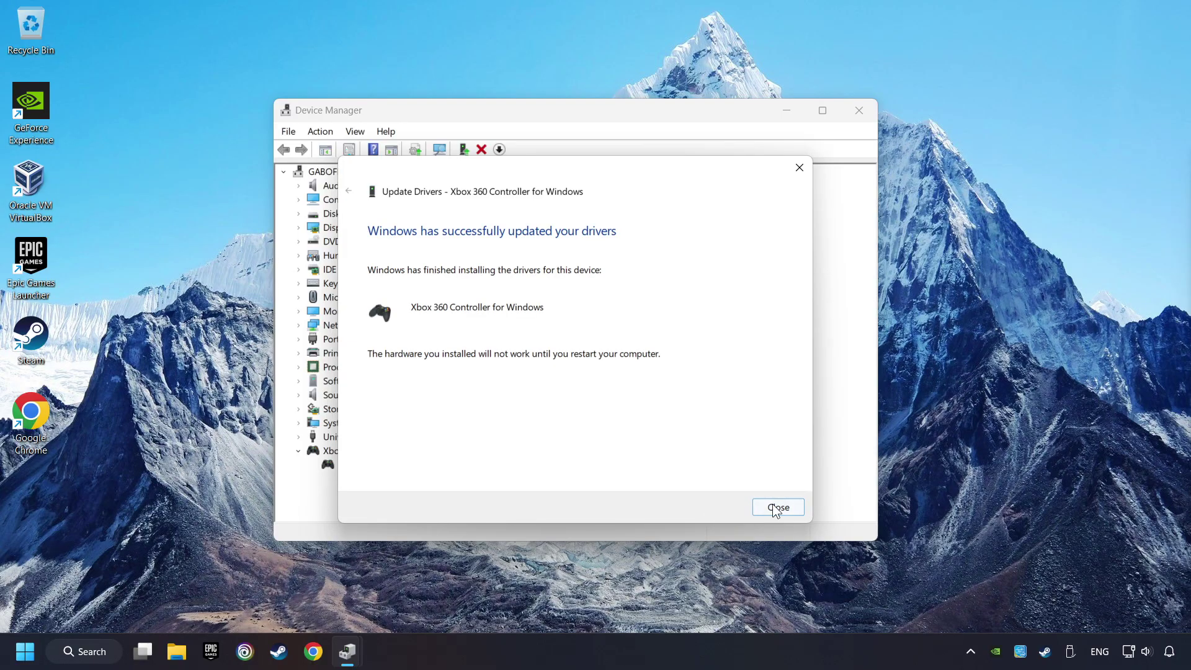
click(783, 508)
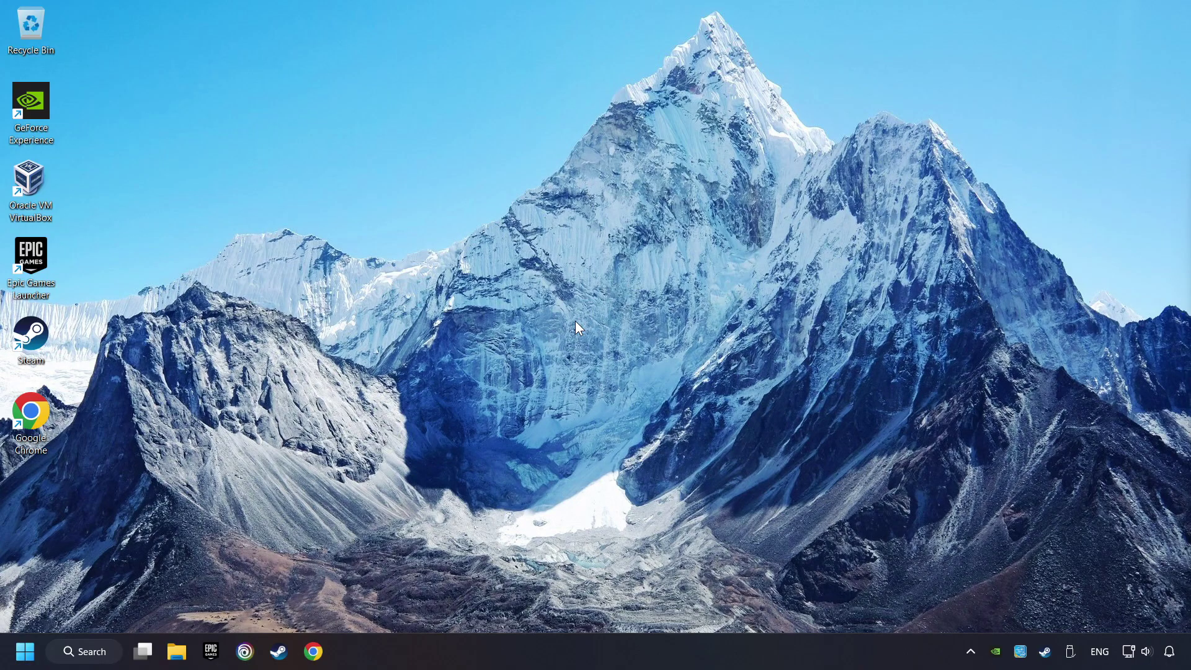
- Search Windows again for 'device manager'
click(82, 652)
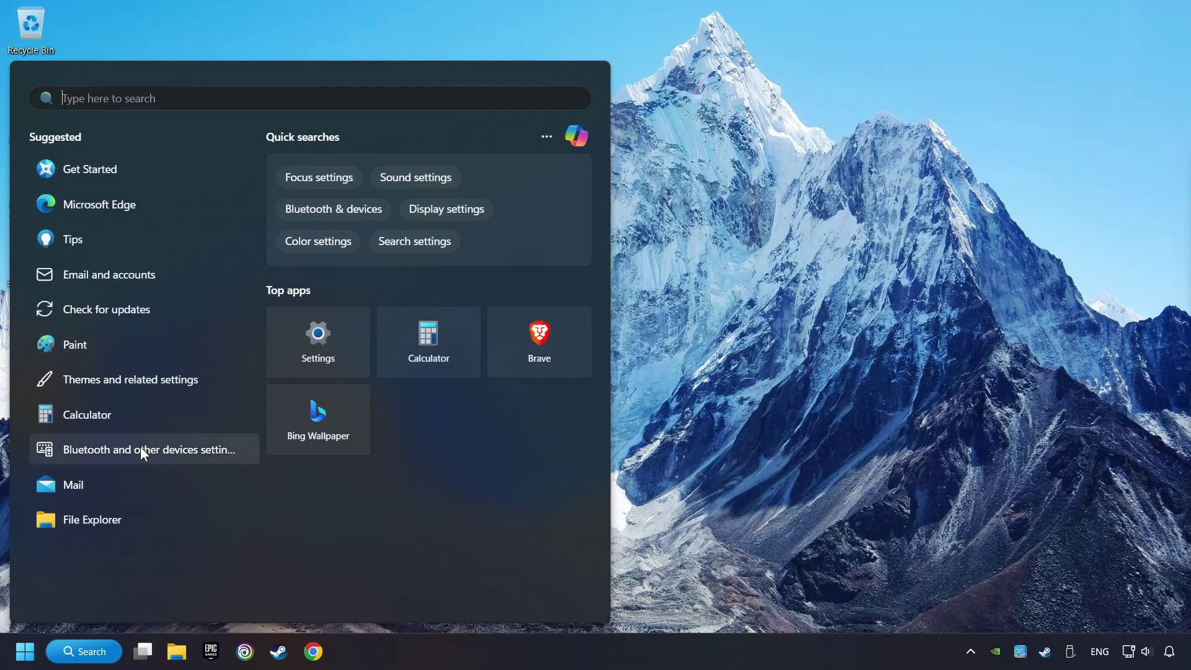
text(devic)
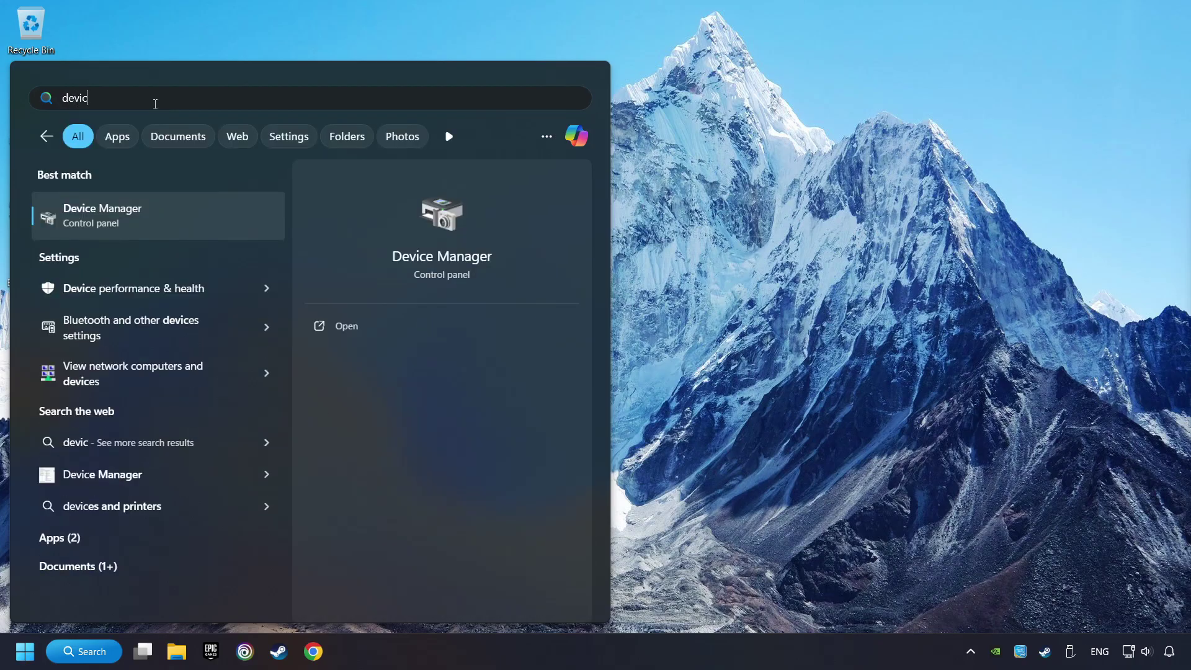
text(e manager)
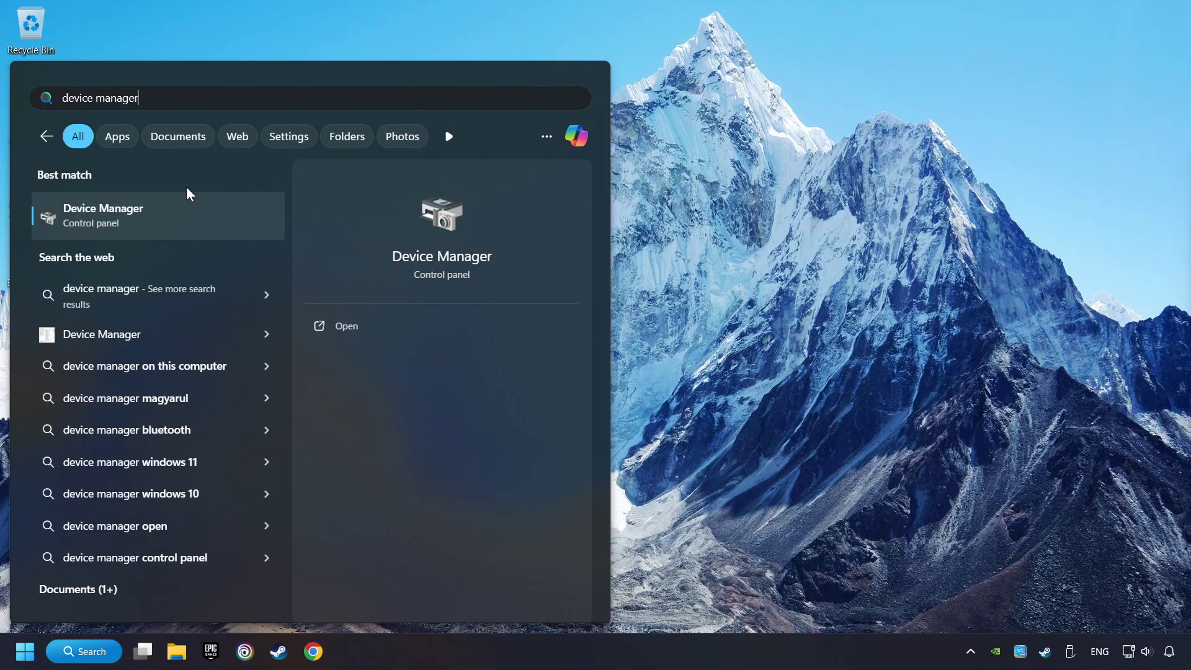
- Reopen Device Manager, expand Universal Serial Bus controllers and select the first Generic USB Hub
click(255, 221)
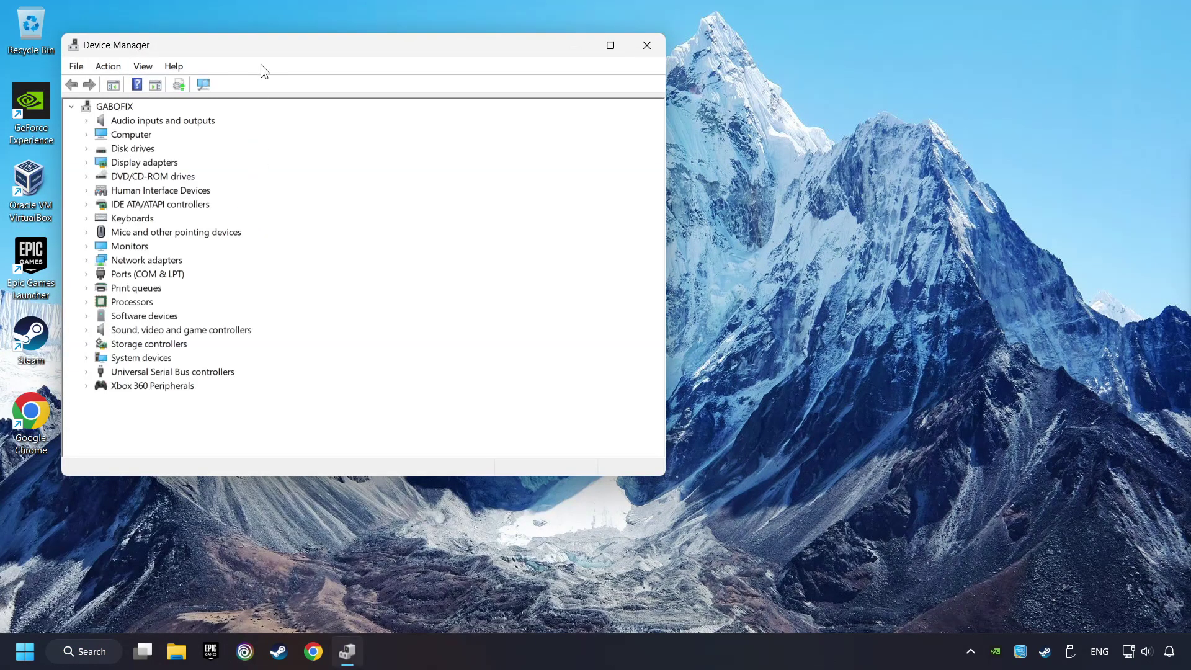
drag(363, 82, 488, 128)
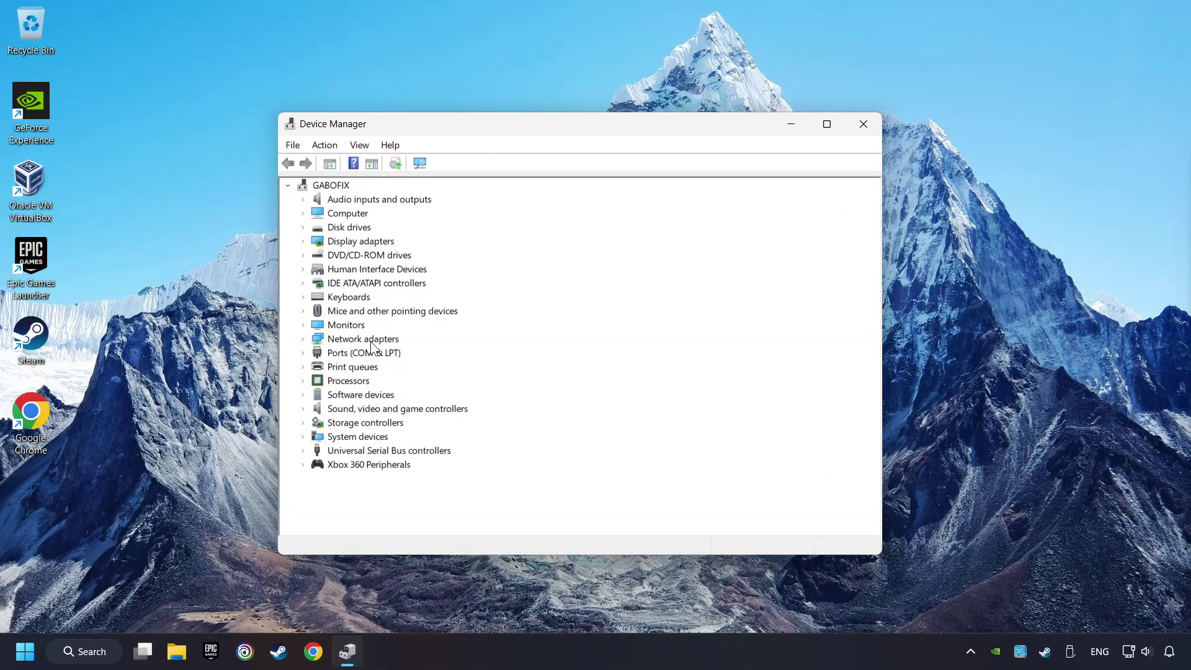
click(320, 452)
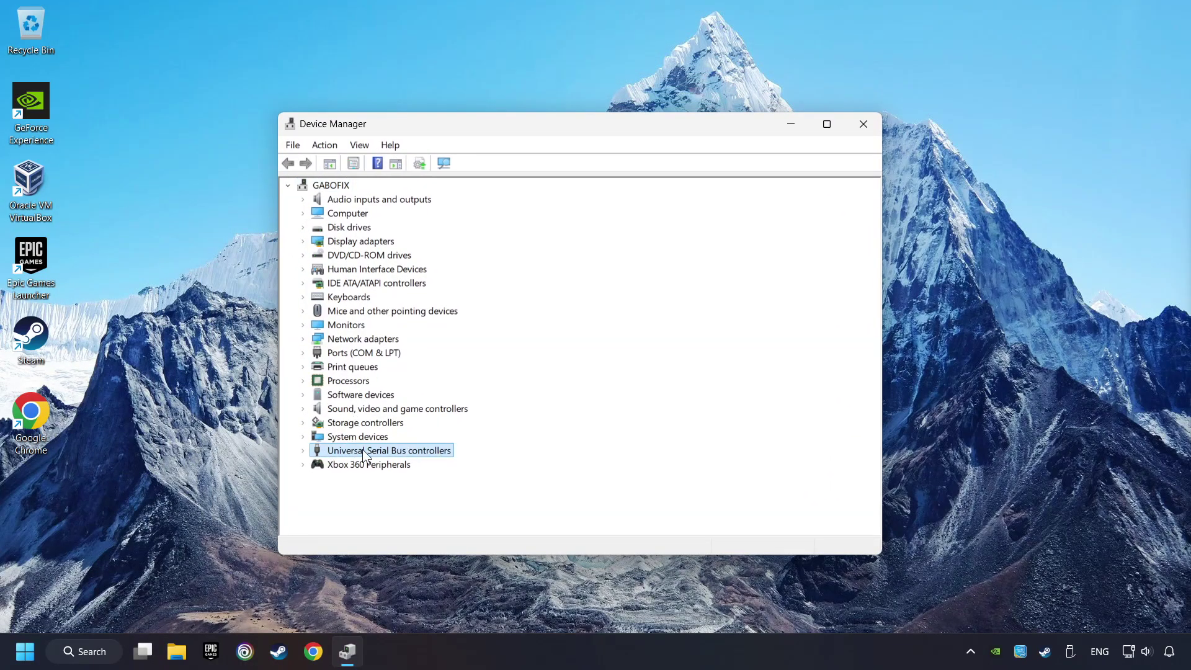
click(301, 451)
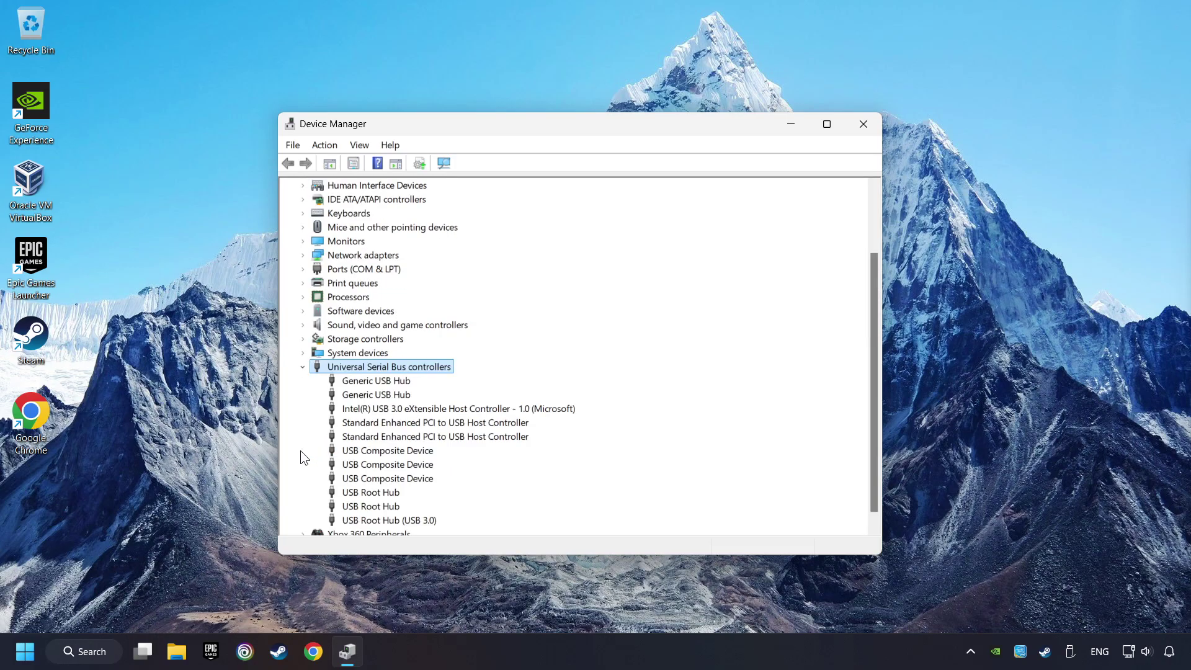
scroll(328, 428, down, 1)
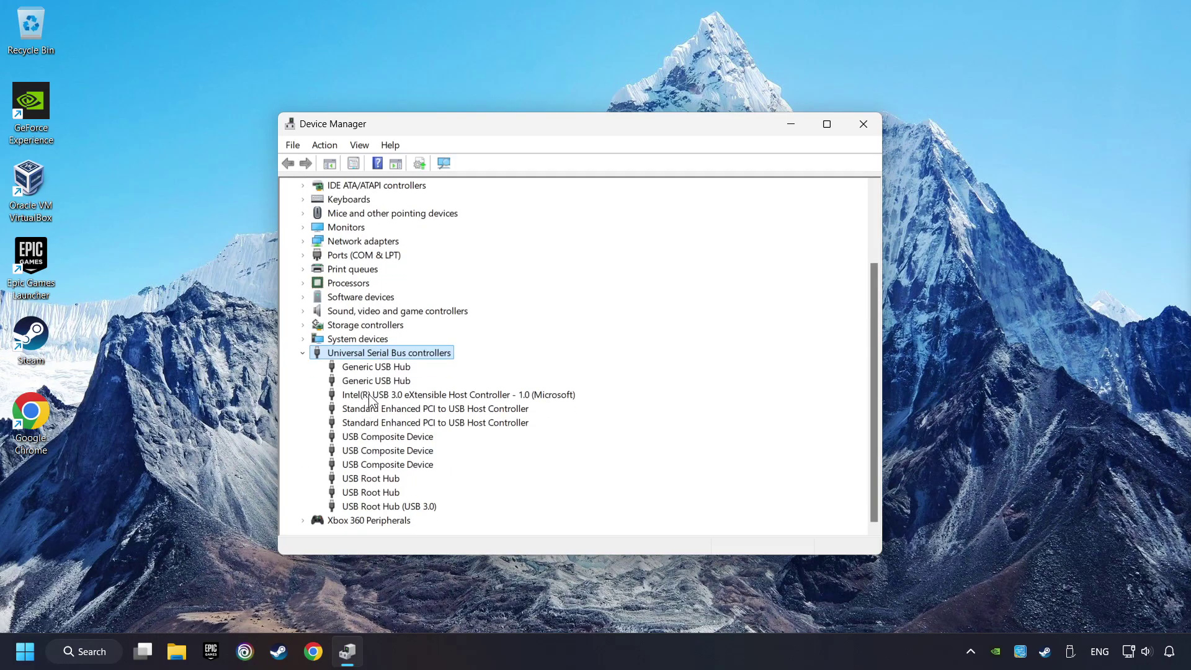
click(321, 371)
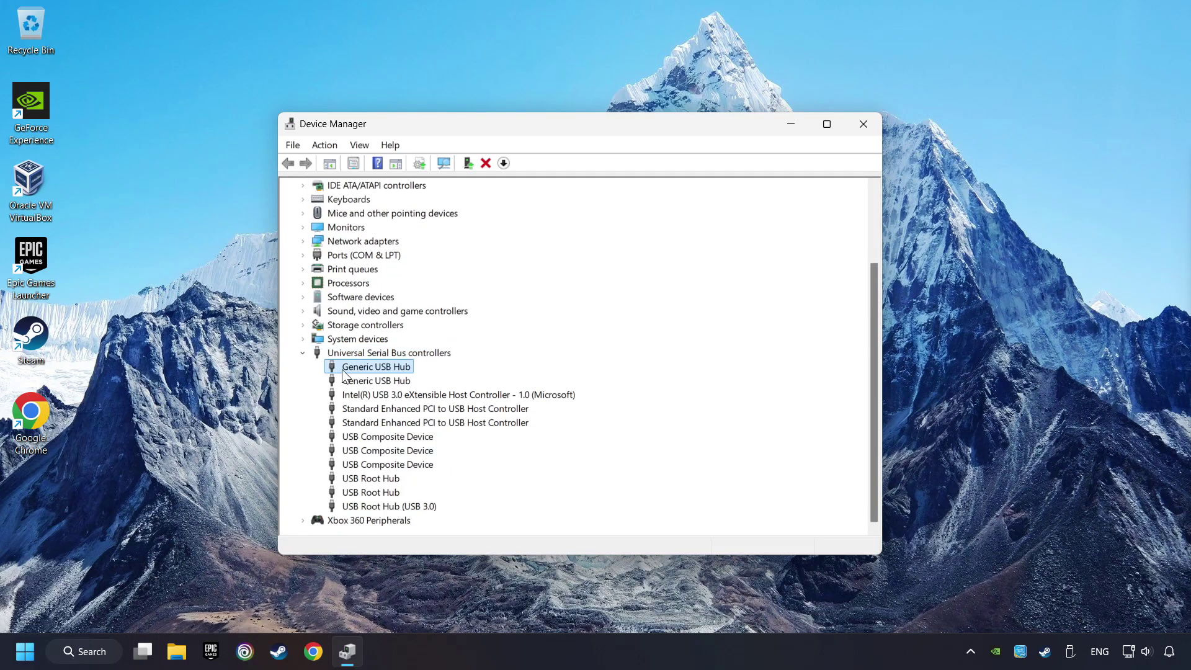
right_click(411, 367)
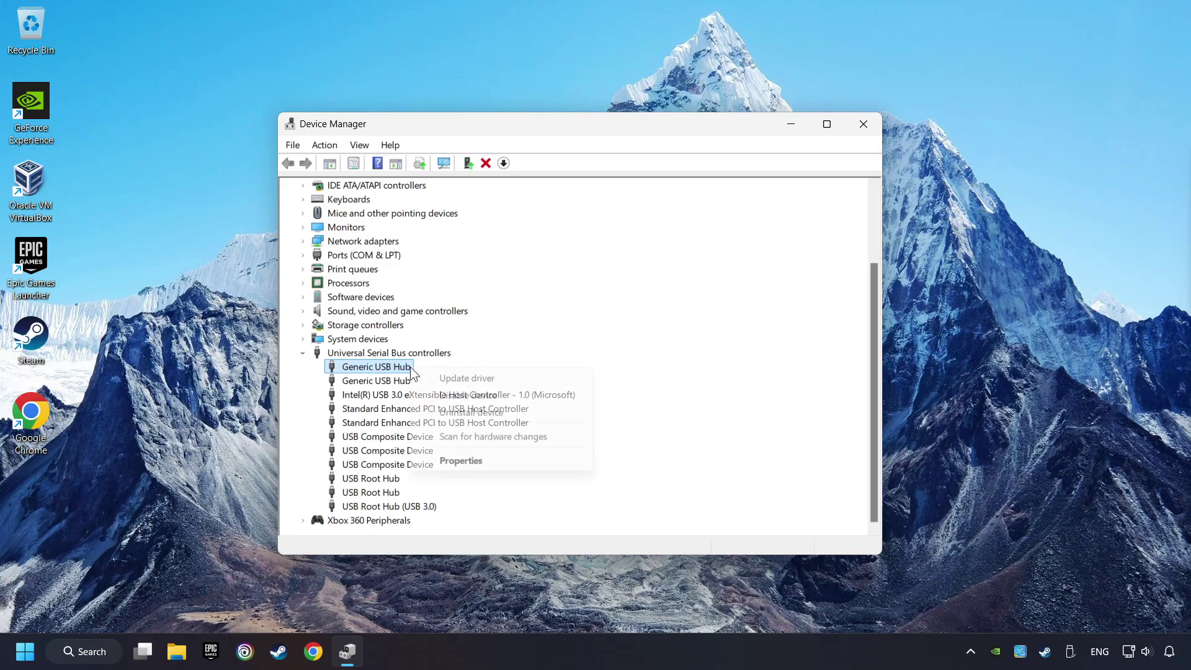
click(484, 461)
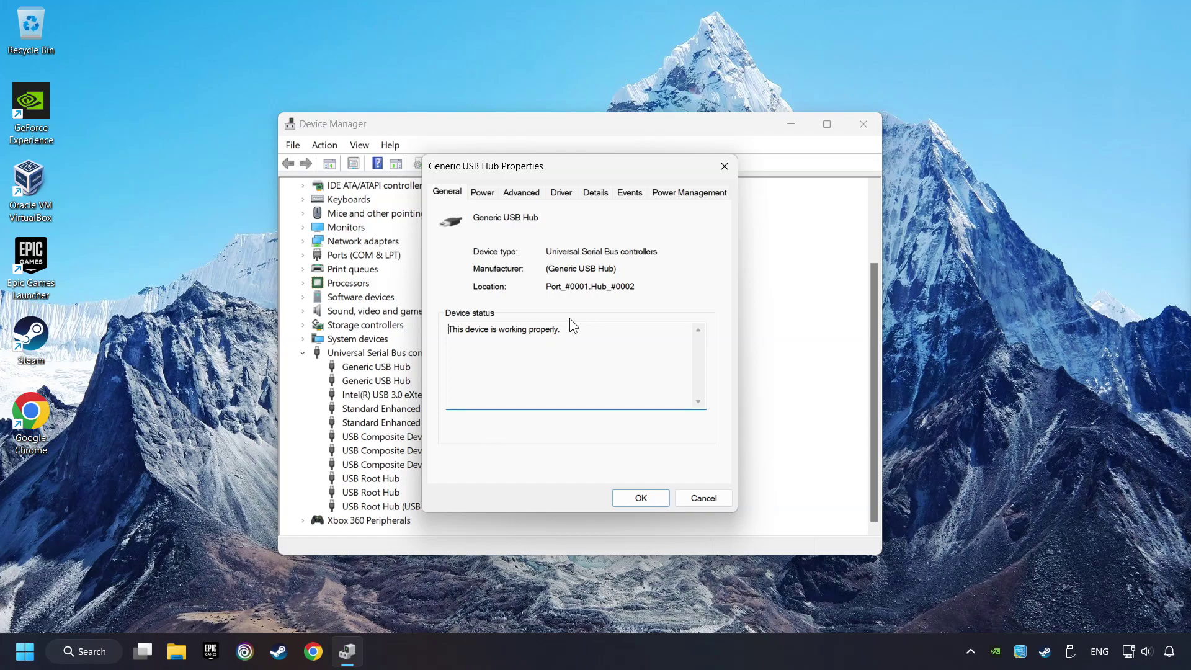
click(698, 196)
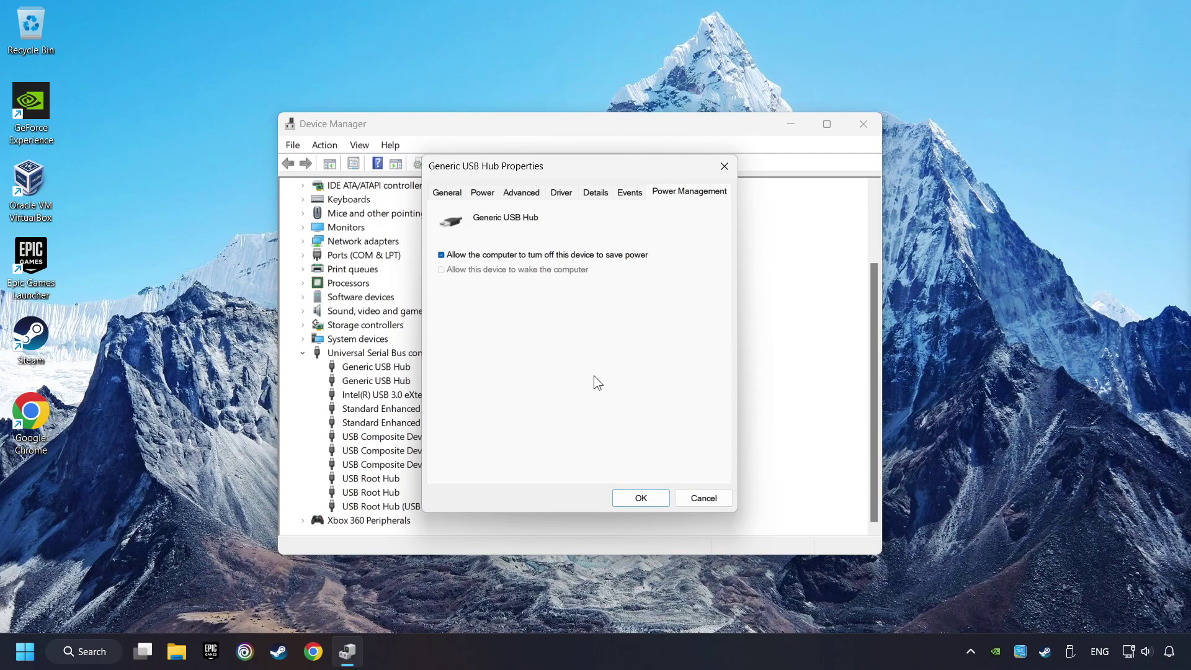
click(641, 498)
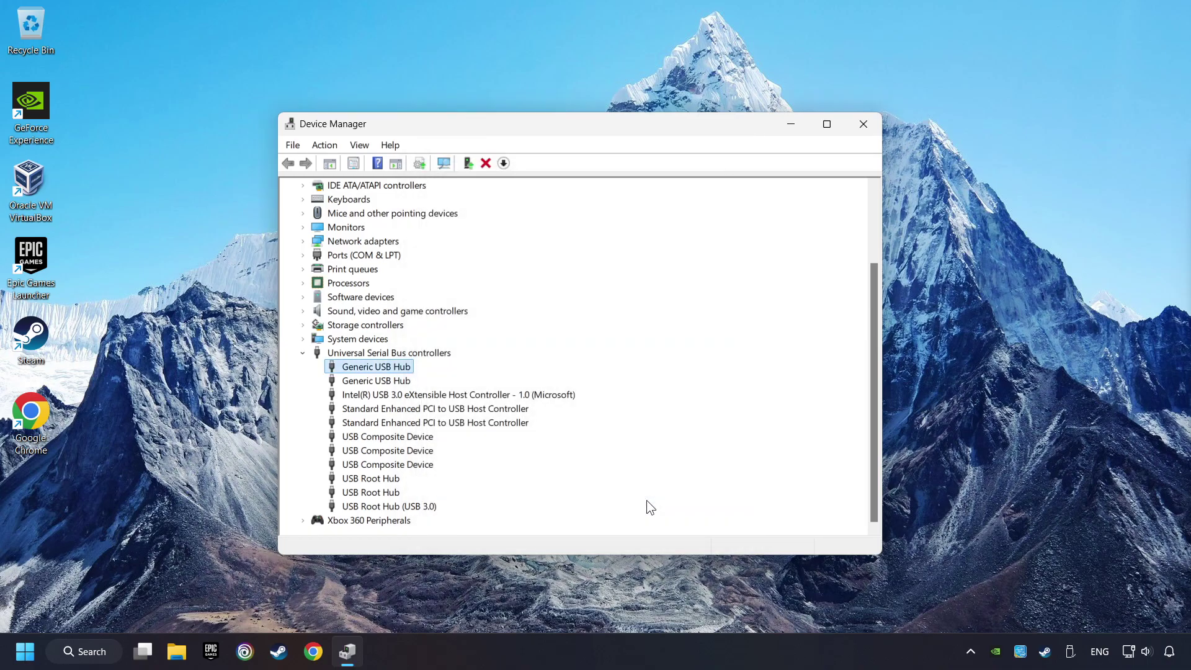
- Close Device Manager and search Windows for 'controllers'
click(863, 125)
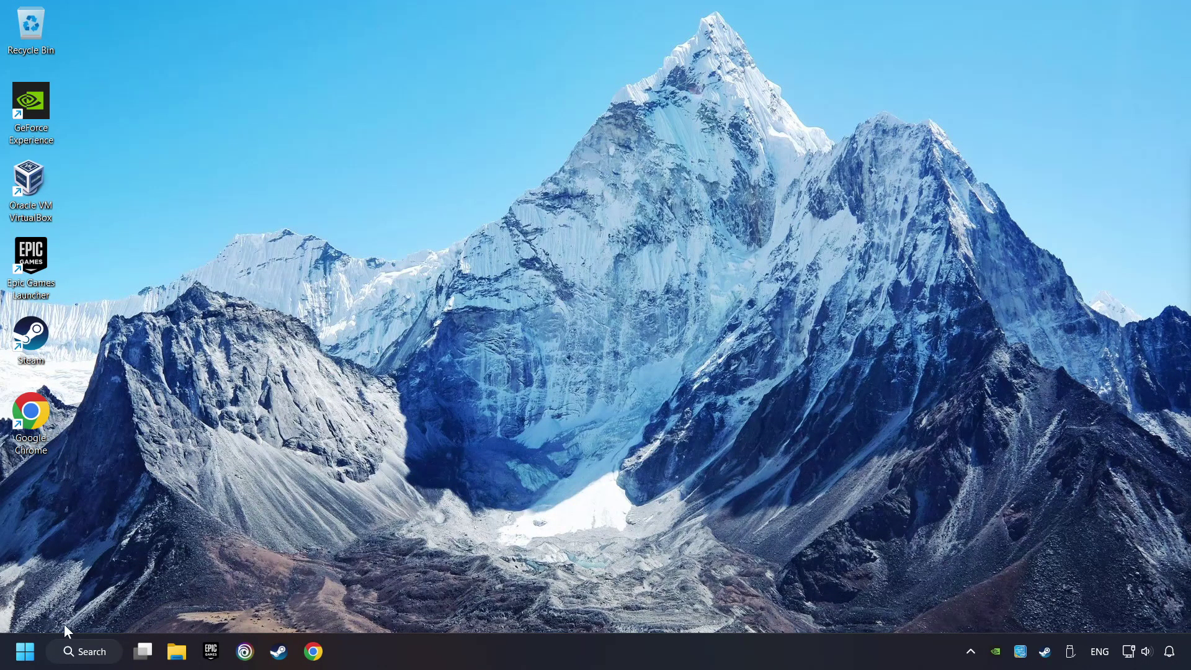
click(87, 652)
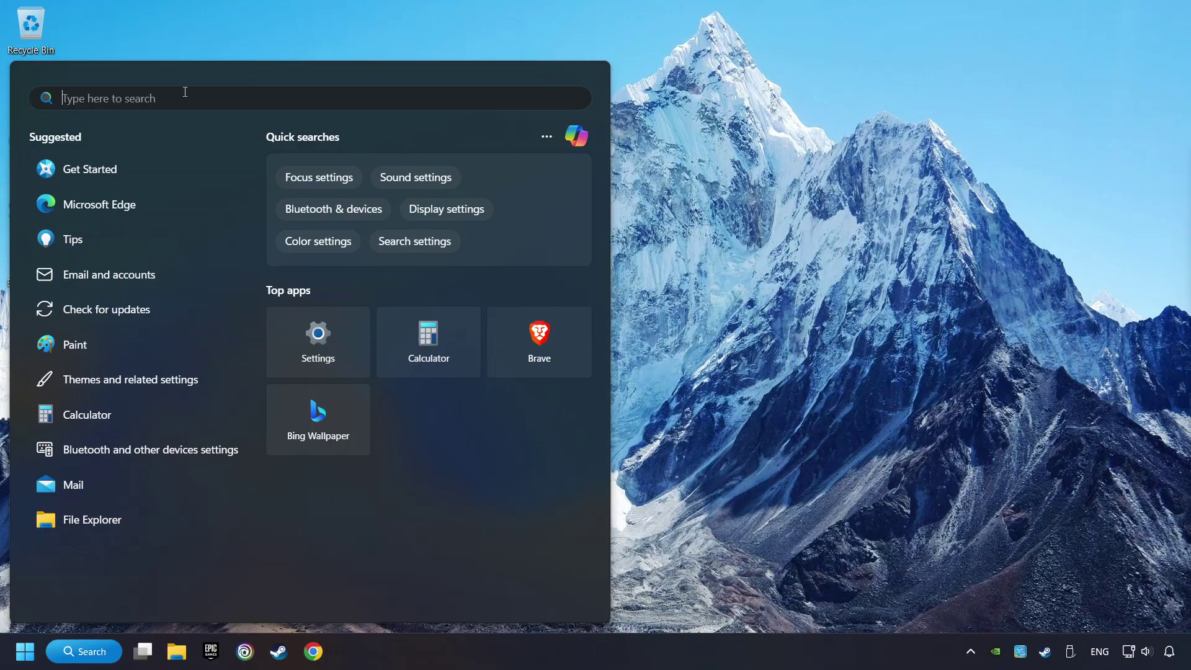
text(controllers)
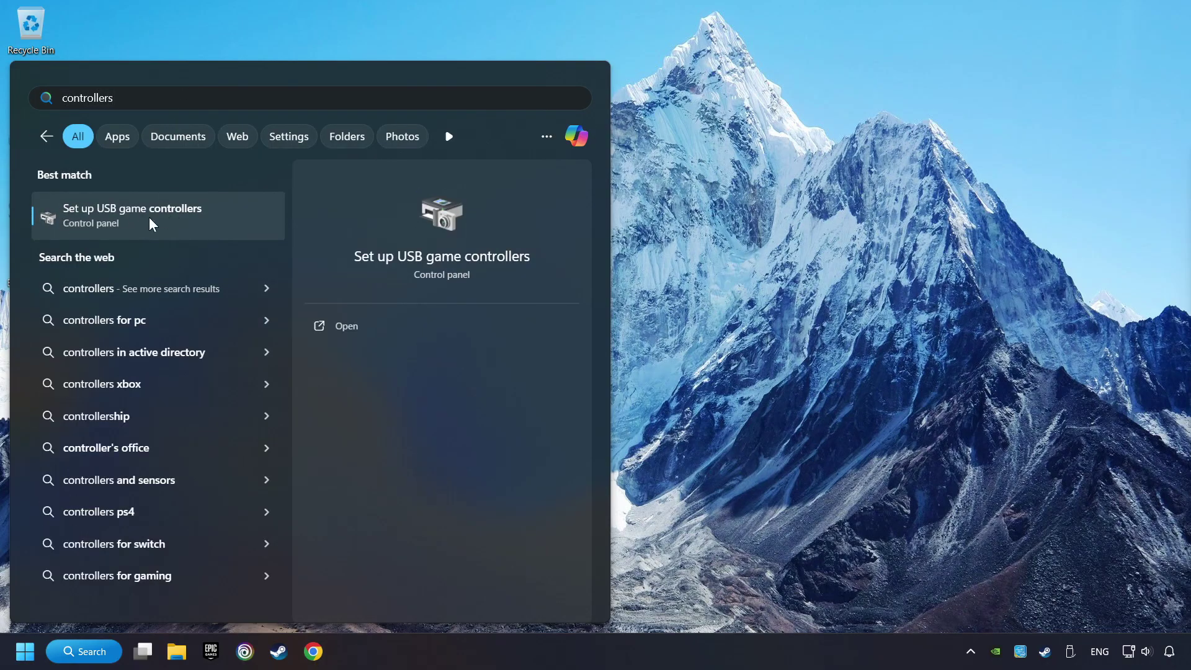
- In Set up USB game controllers, reset the Xbox 360 controller's calibration settings to default
click(239, 218)
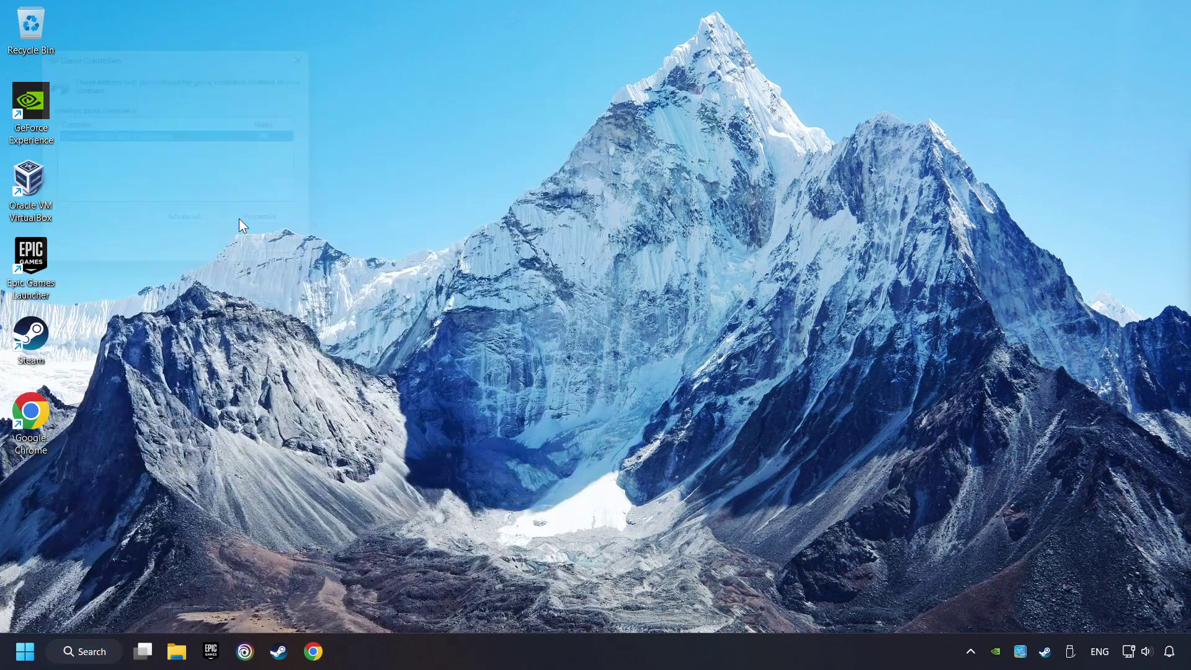
drag(181, 52, 585, 218)
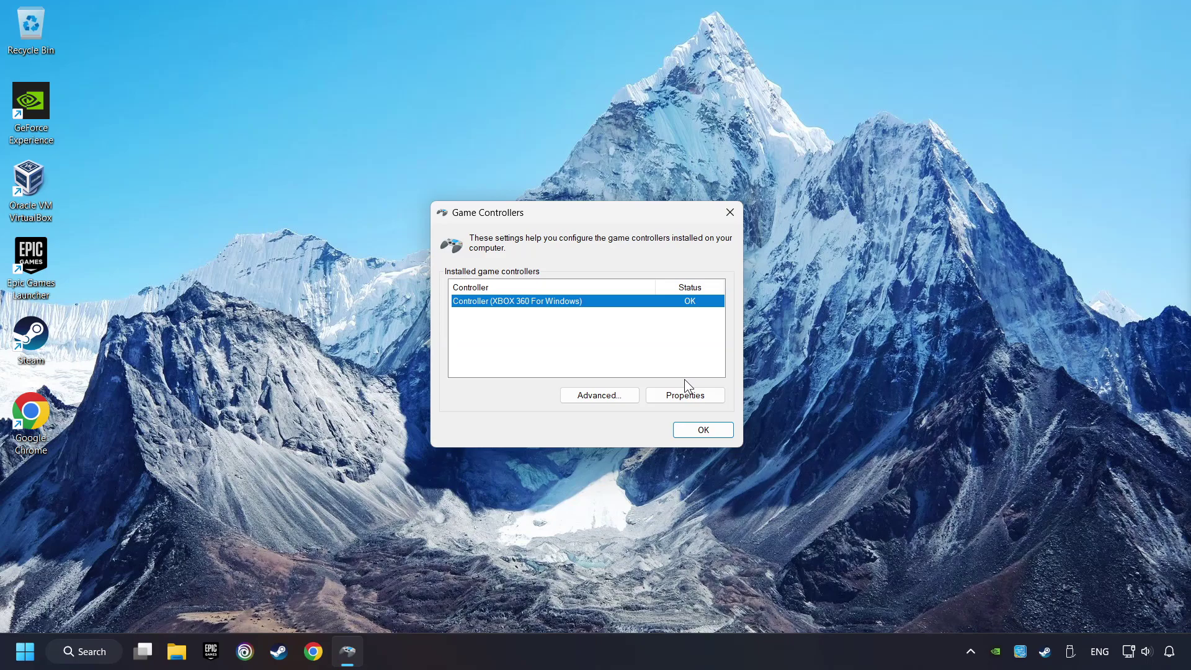
click(686, 399)
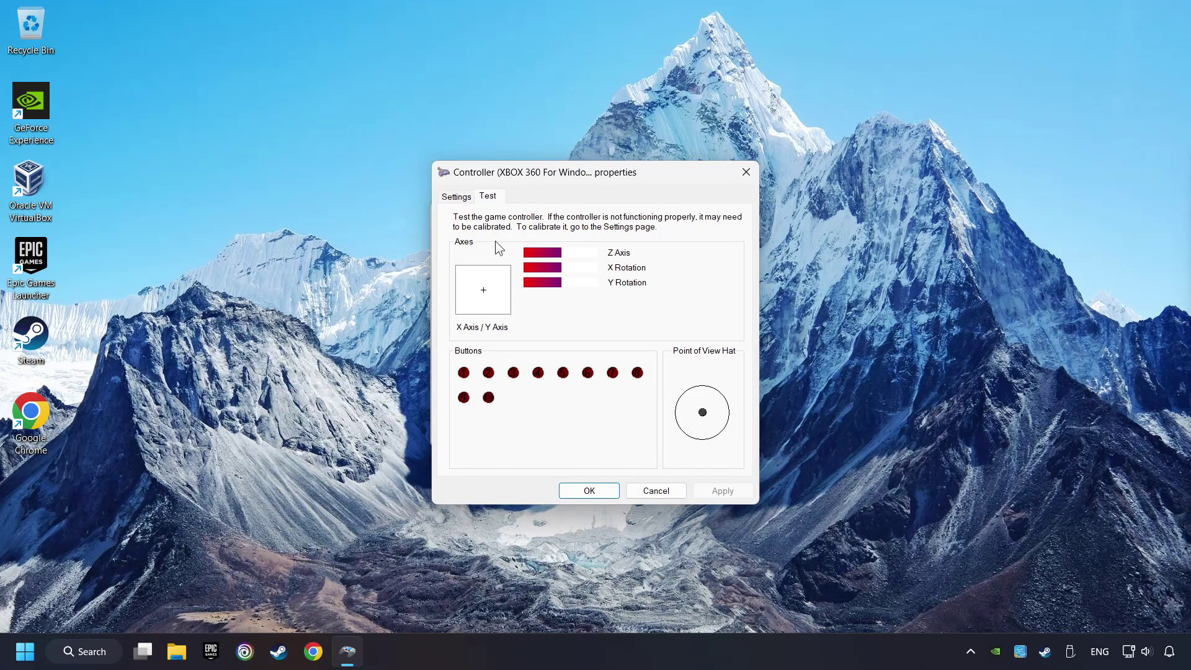
click(455, 199)
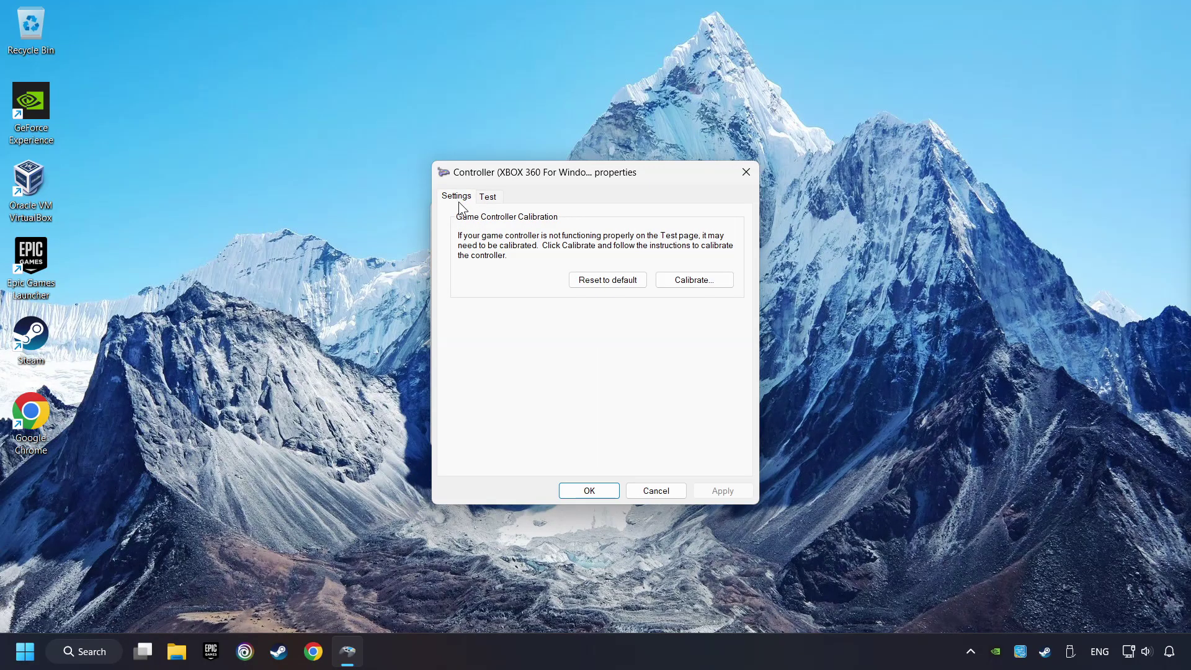
click(606, 284)
- Run the Xbox 360 calibration wizard through to Finish, then apply and close its properties
click(716, 285)
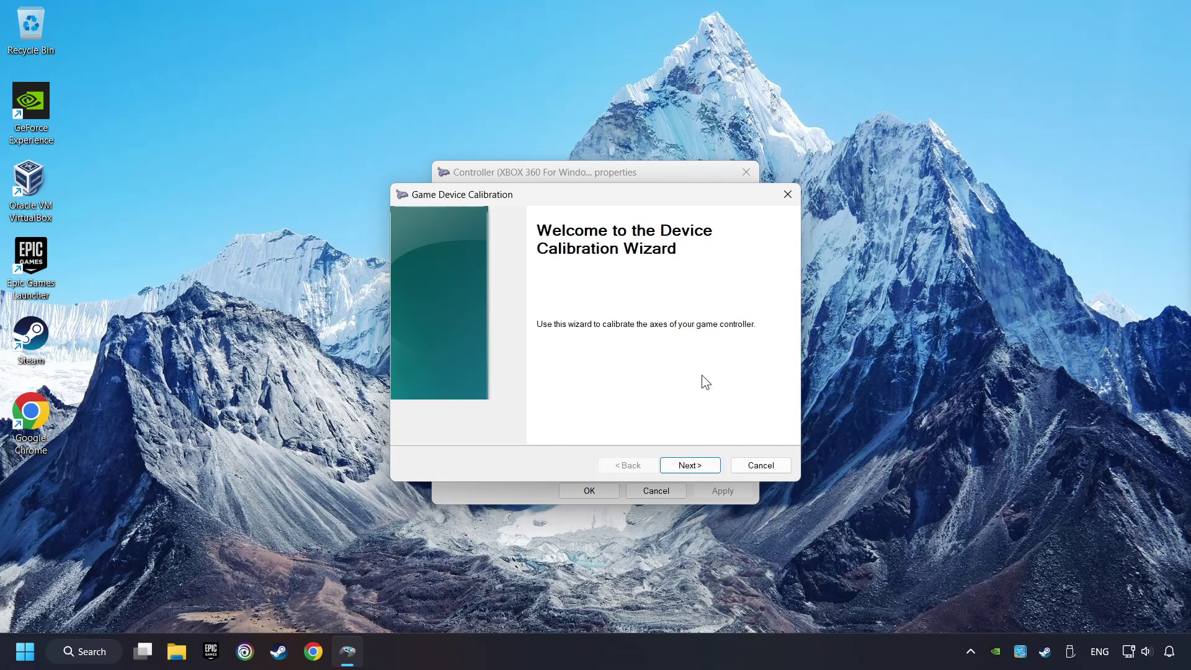
click(690, 466)
click(690, 466)
click(690, 465)
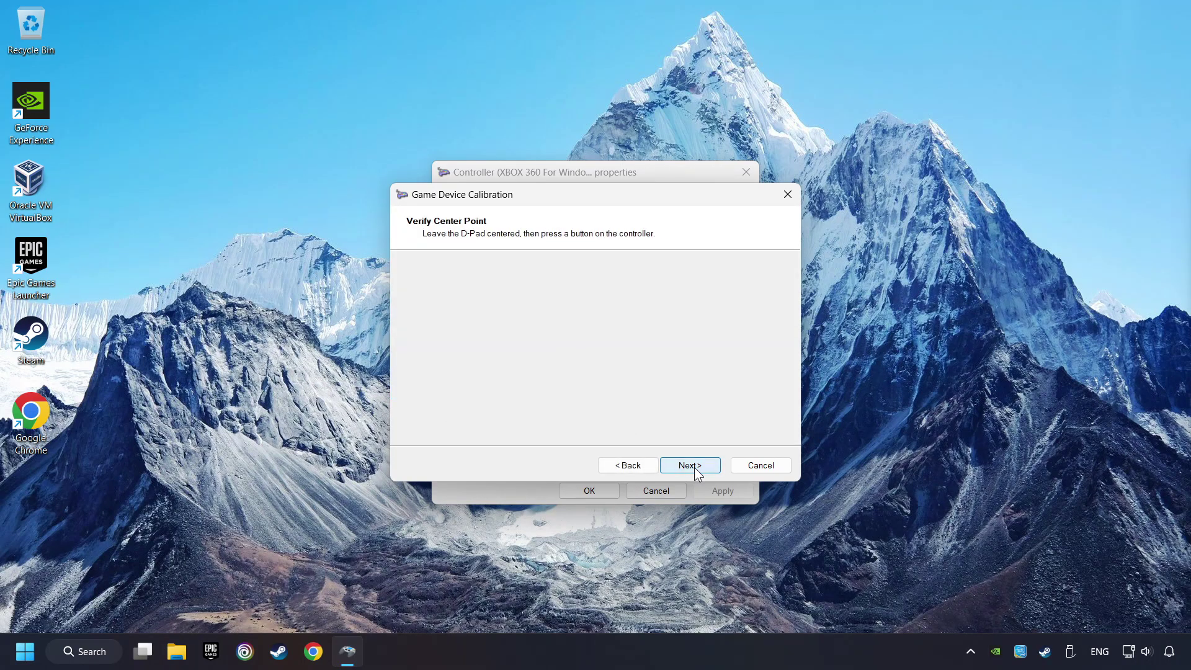
click(690, 465)
click(690, 465)
click(694, 467)
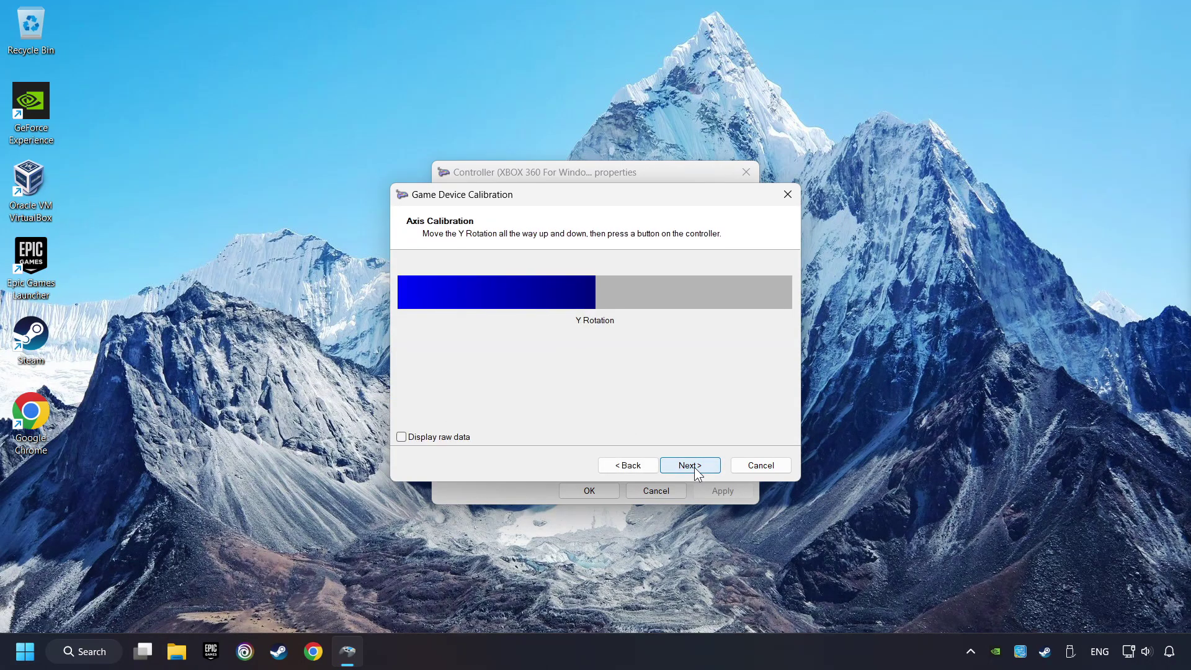
click(694, 467)
click(694, 467)
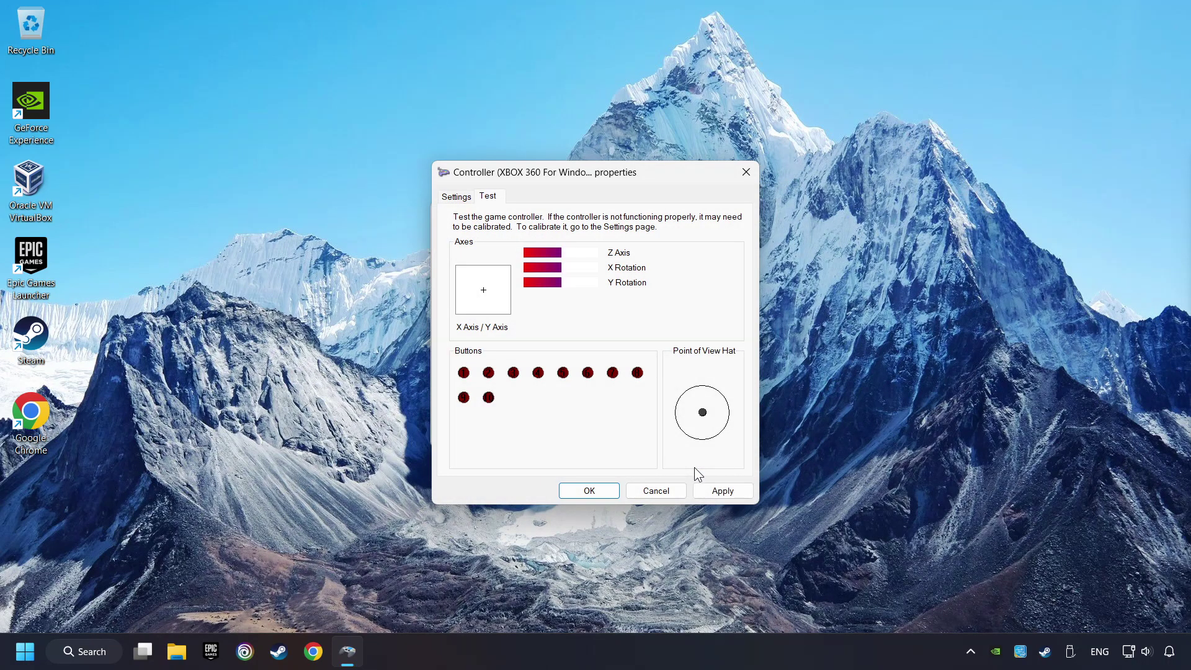
click(730, 496)
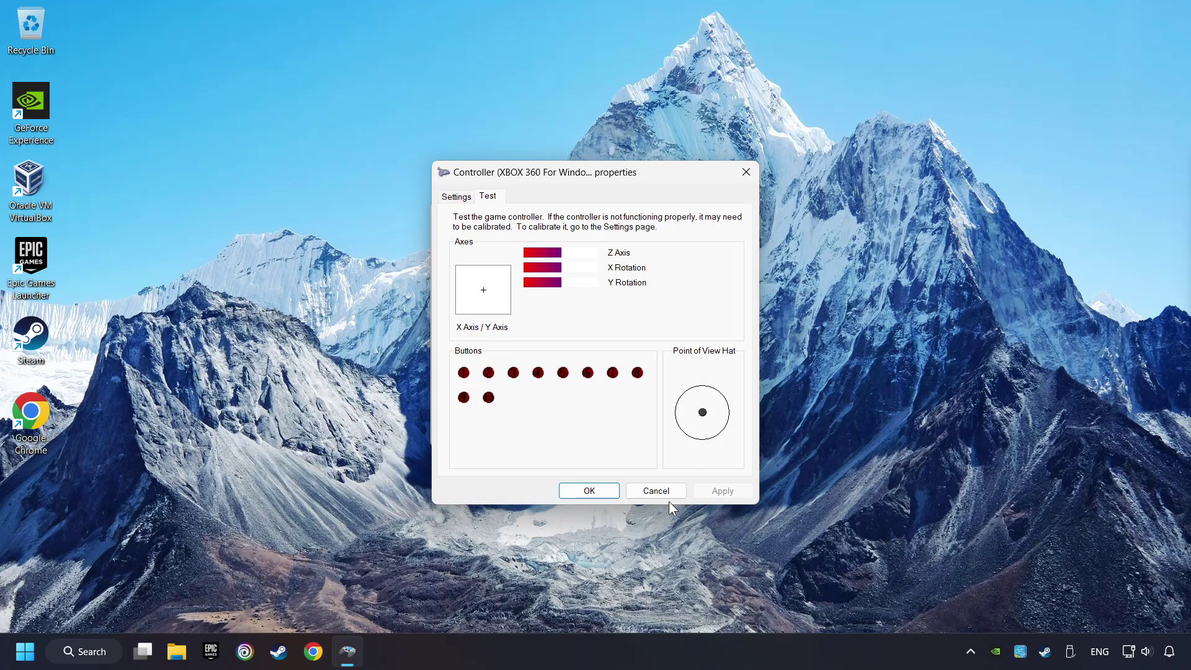
click(588, 492)
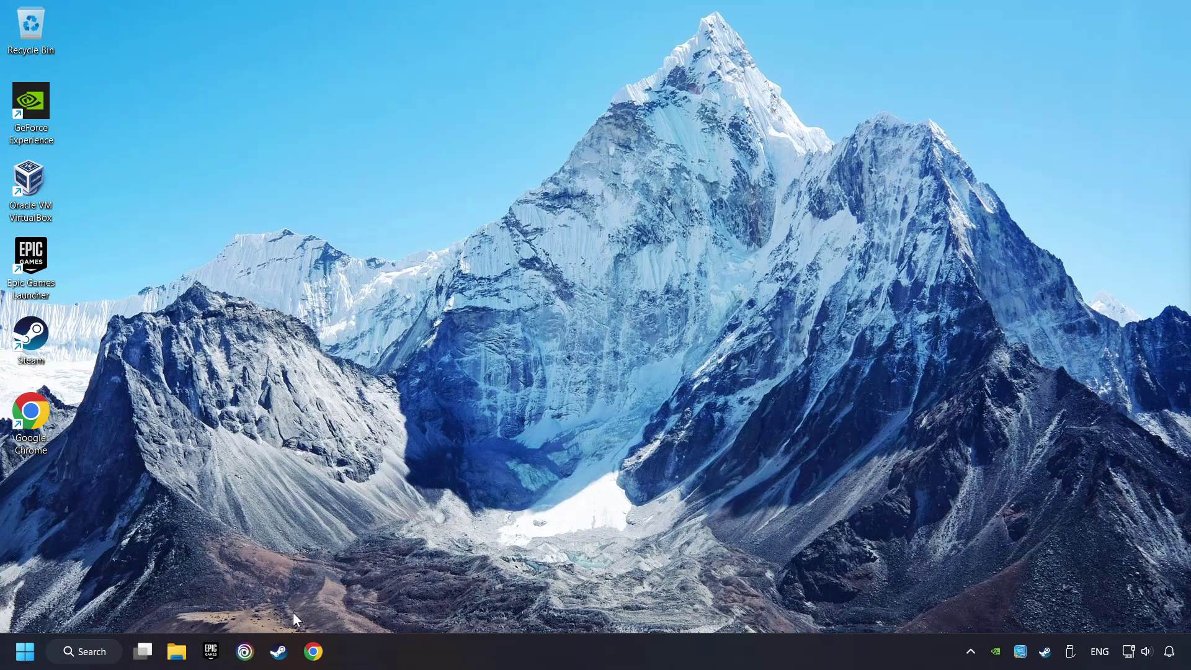
- Open Steam and go to the Controller page of its Settings
click(279, 651)
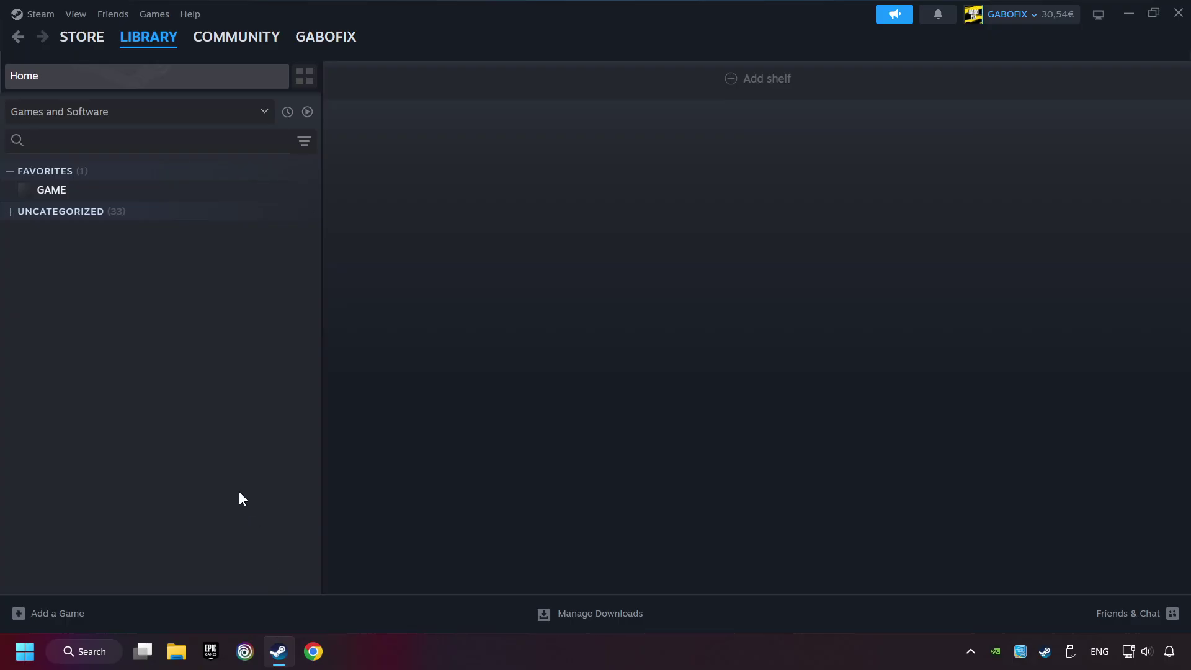
click(44, 15)
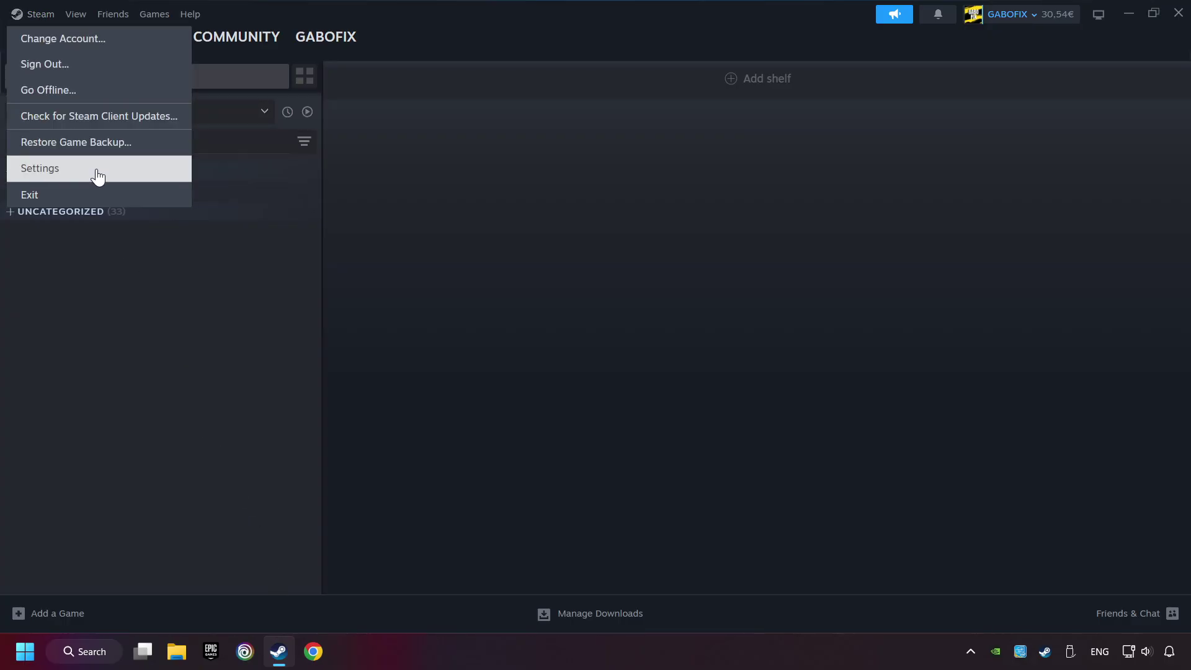
click(126, 175)
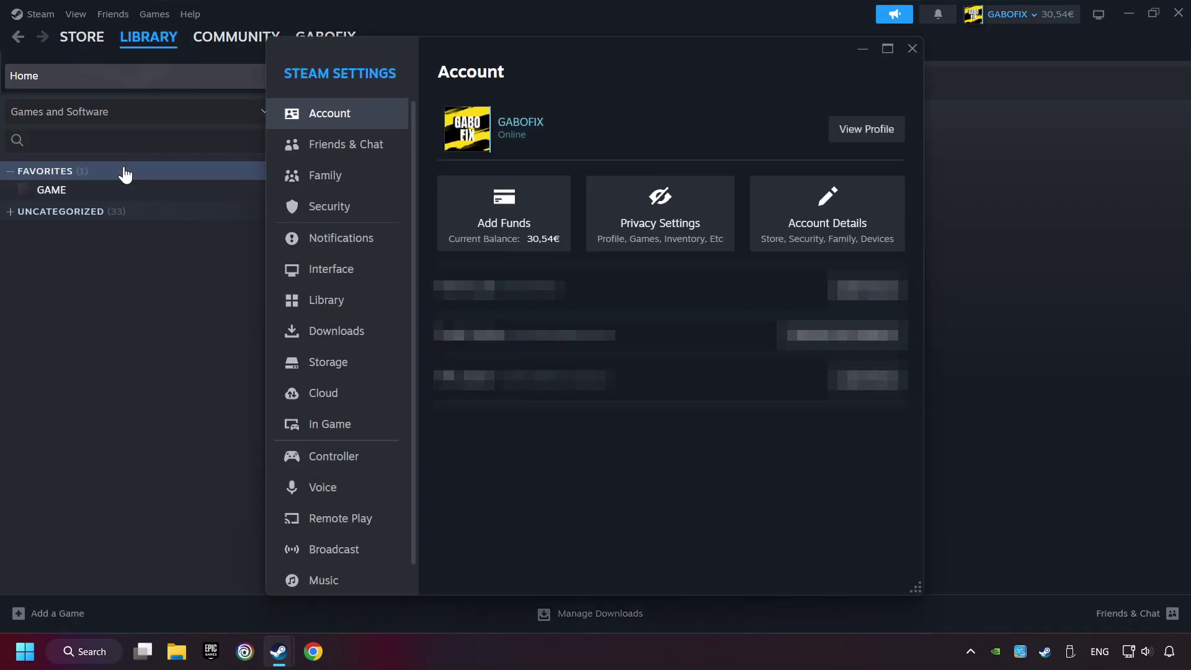
scroll(329, 323, down, 1)
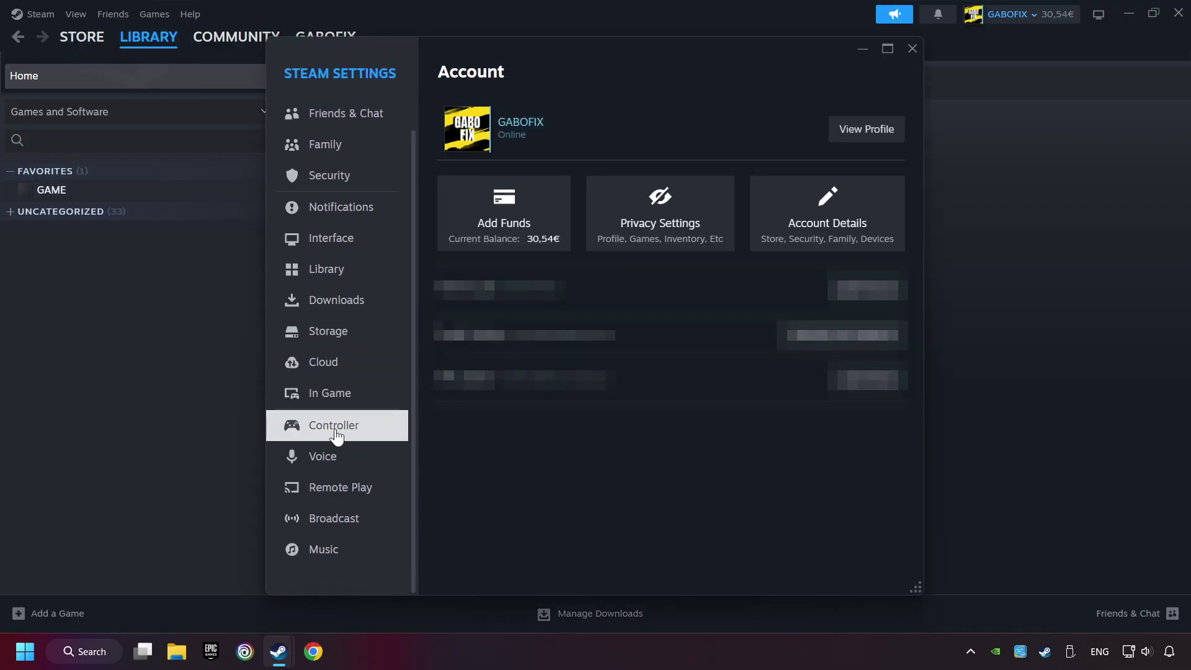
click(395, 430)
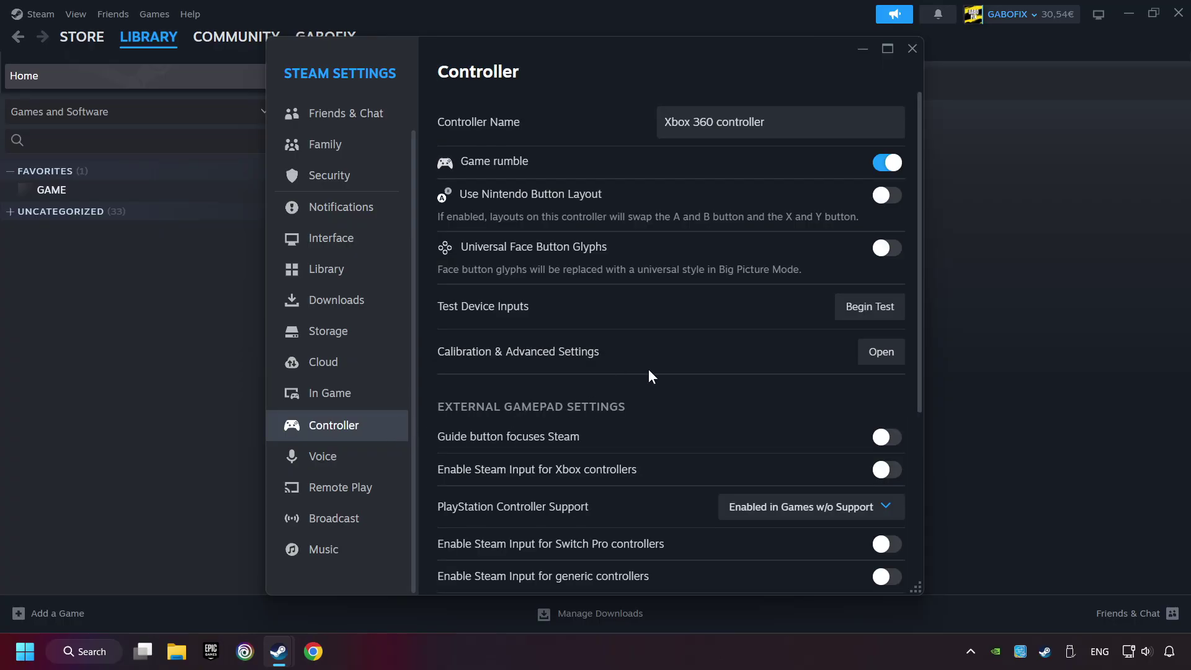
- Turn on Steam Input for Xbox, Switch Pro and generic controllers, leaving PlayStation support unchanged
scroll(649, 368, down, 3)
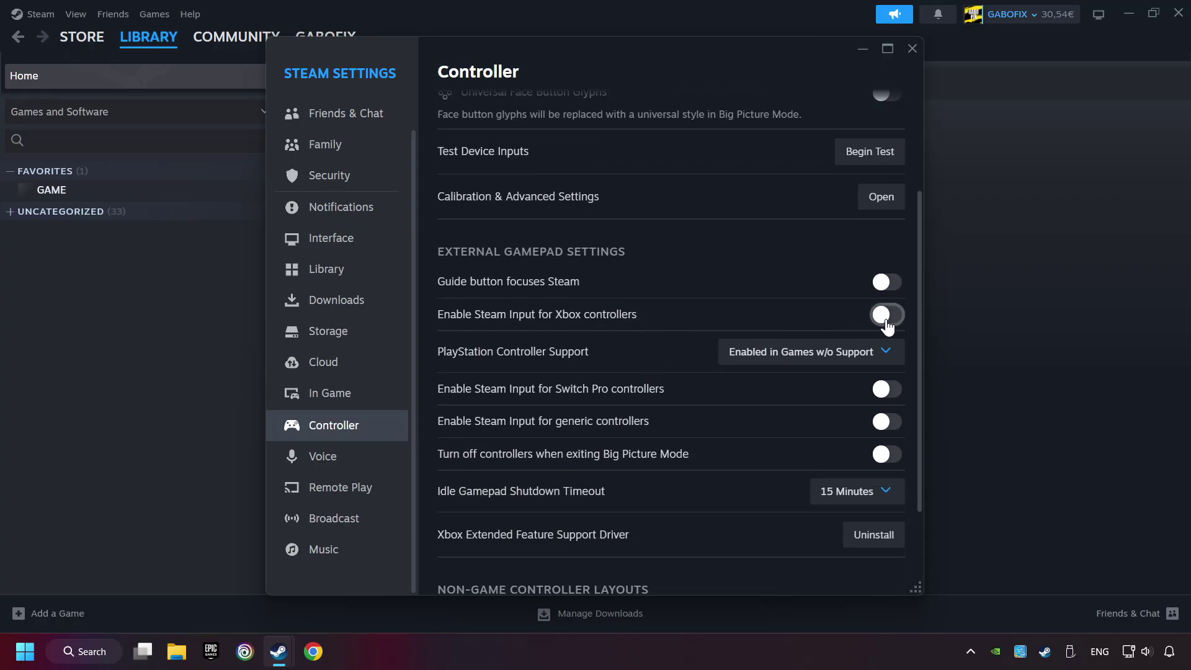
click(887, 315)
click(862, 352)
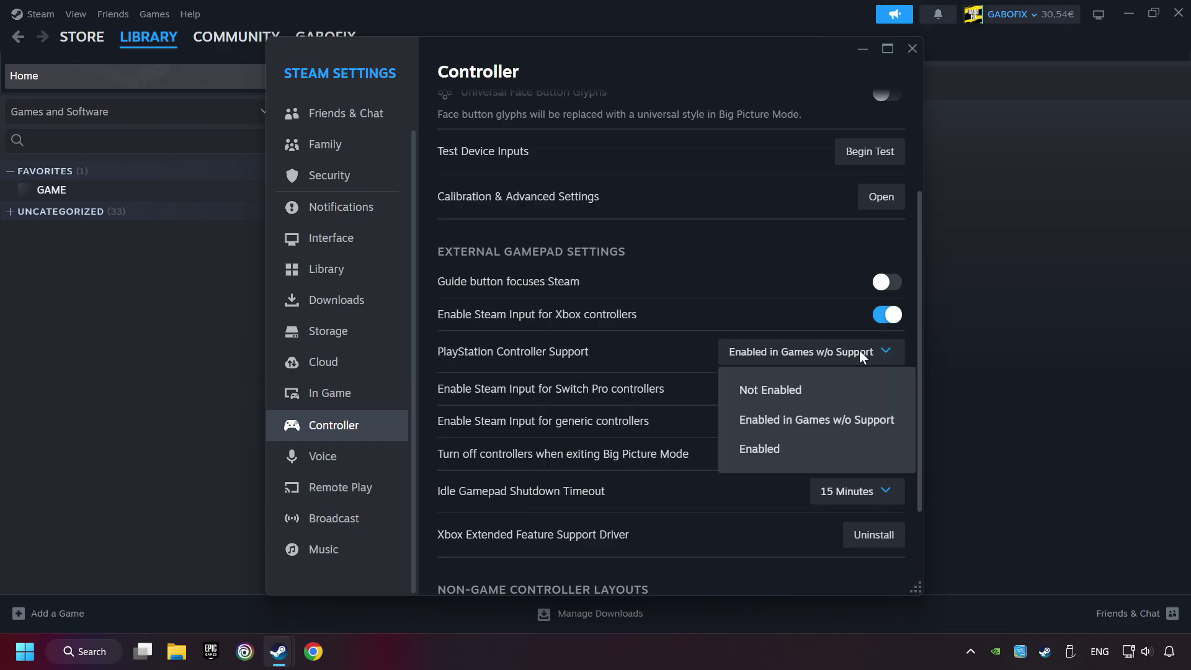
click(837, 420)
click(887, 389)
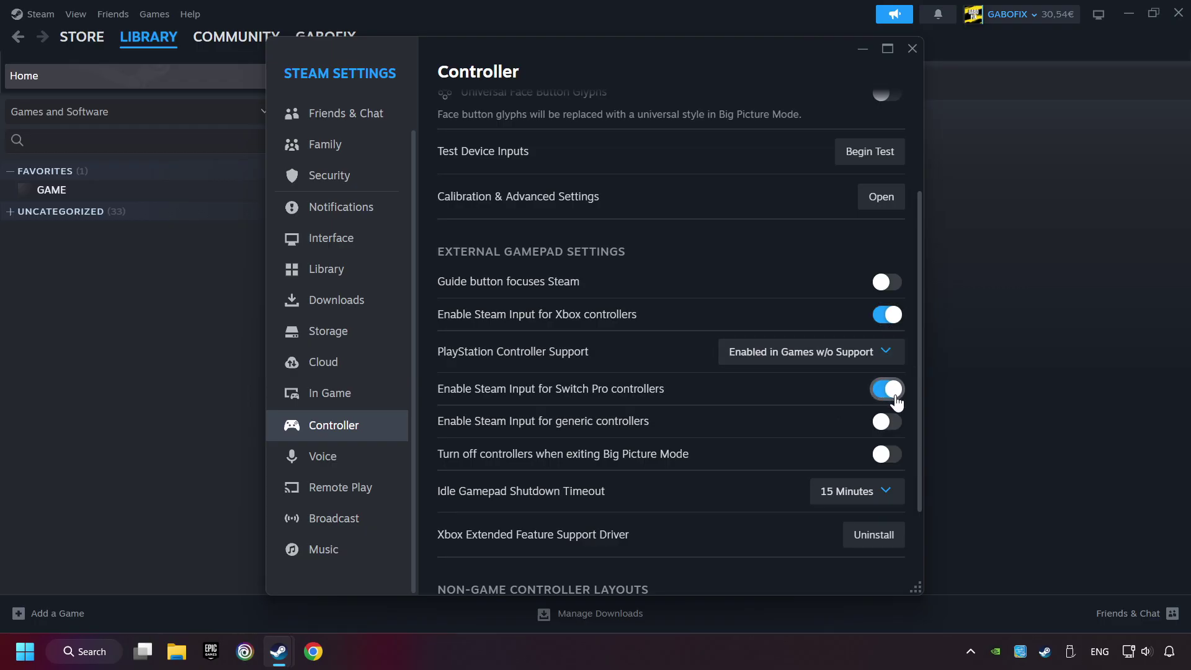
click(886, 423)
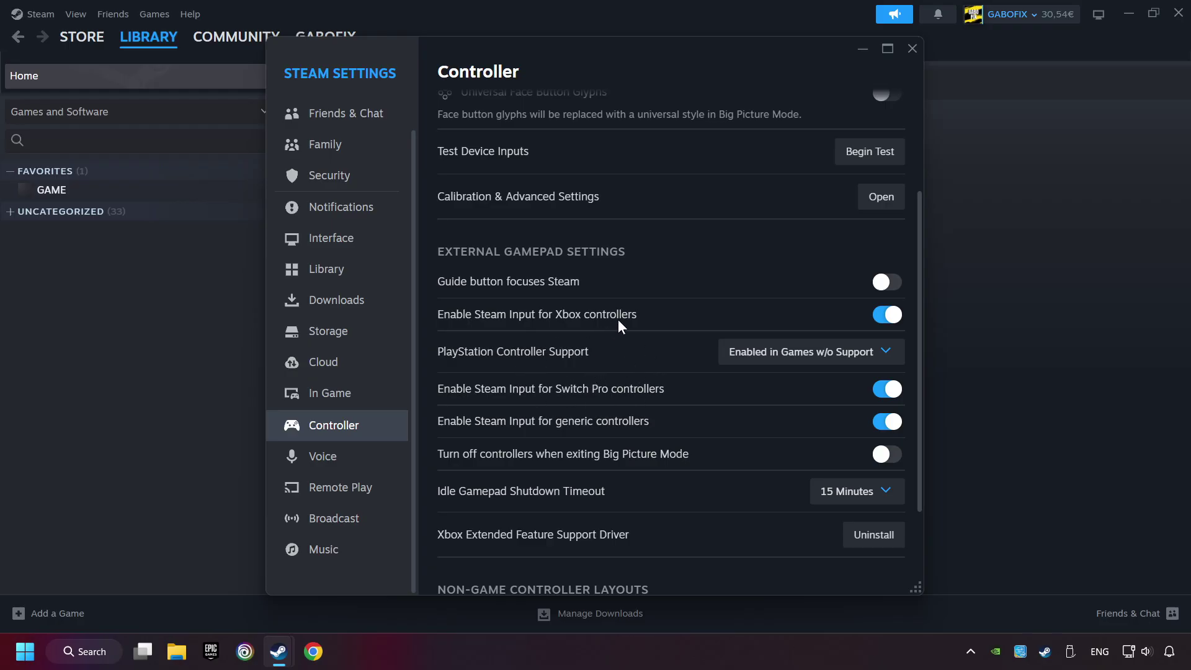
- Close Steam Settings, then open Add a Non-Steam Game and cancel without adding anything
click(913, 49)
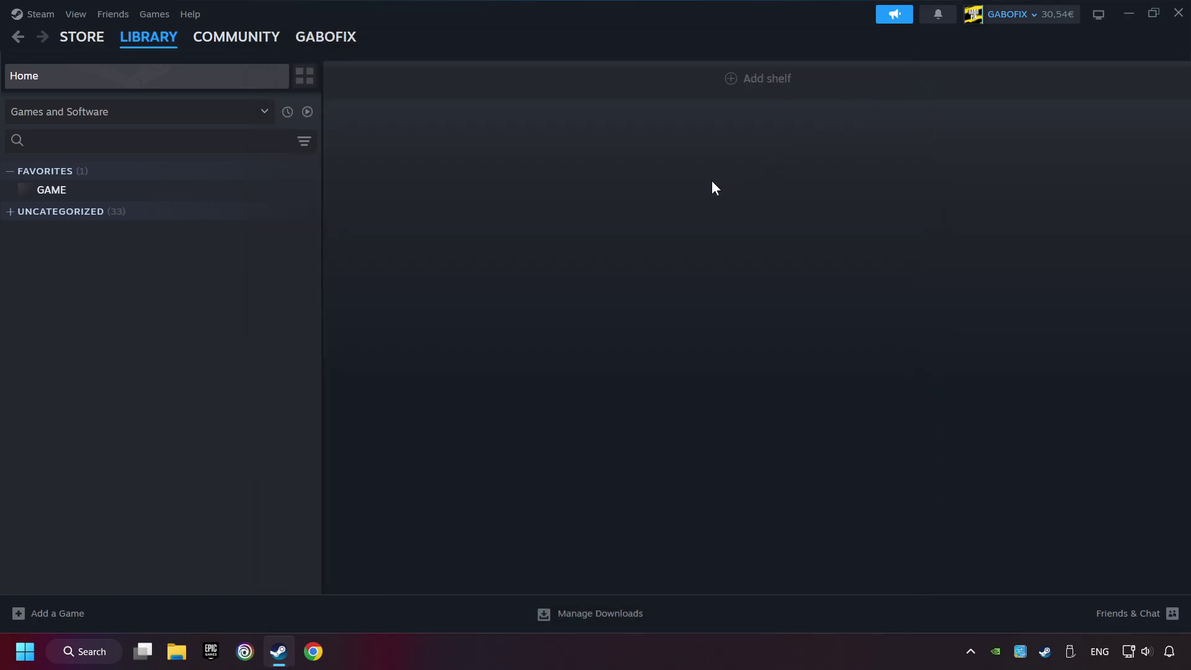
click(56, 616)
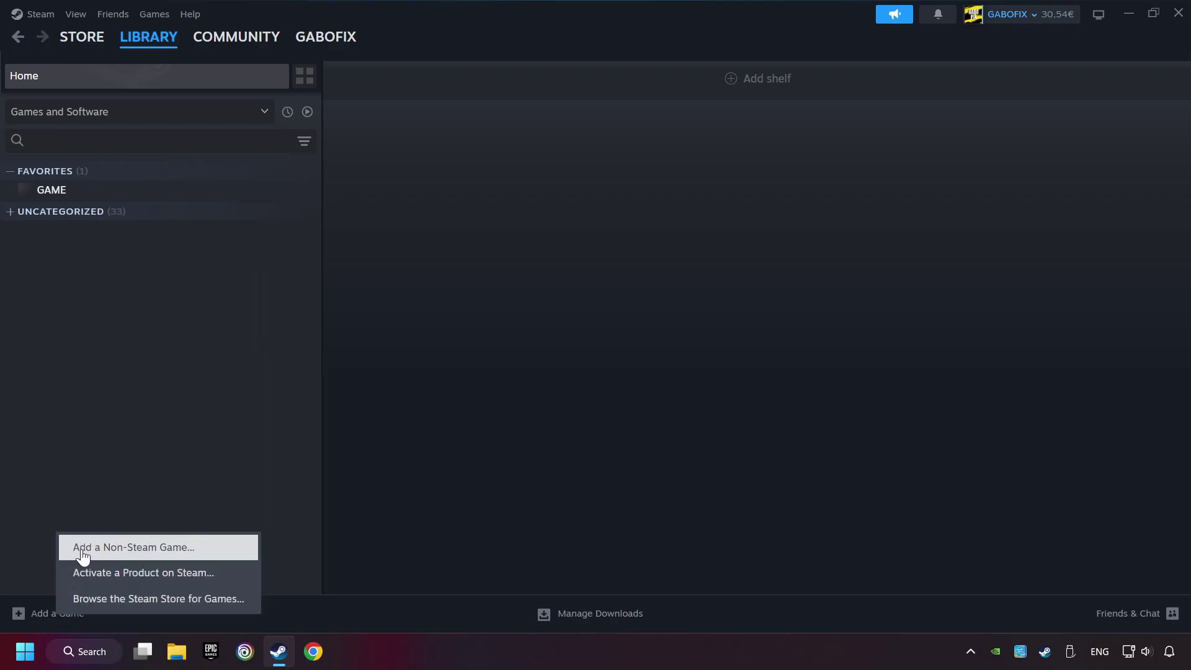
click(211, 549)
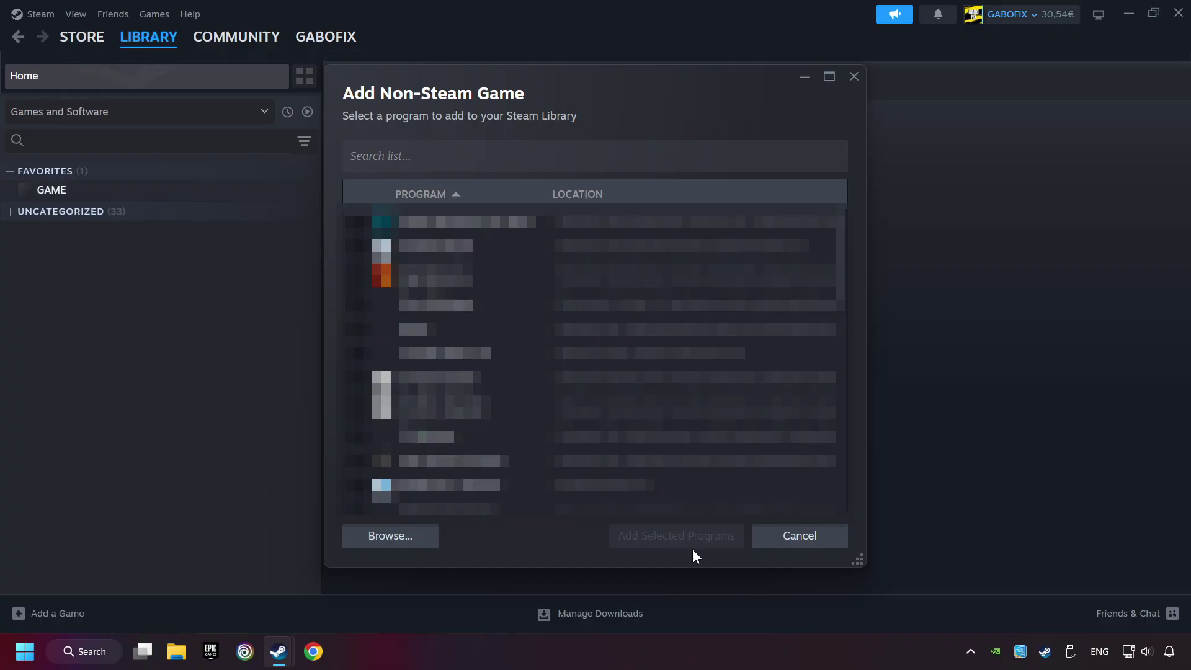
click(769, 544)
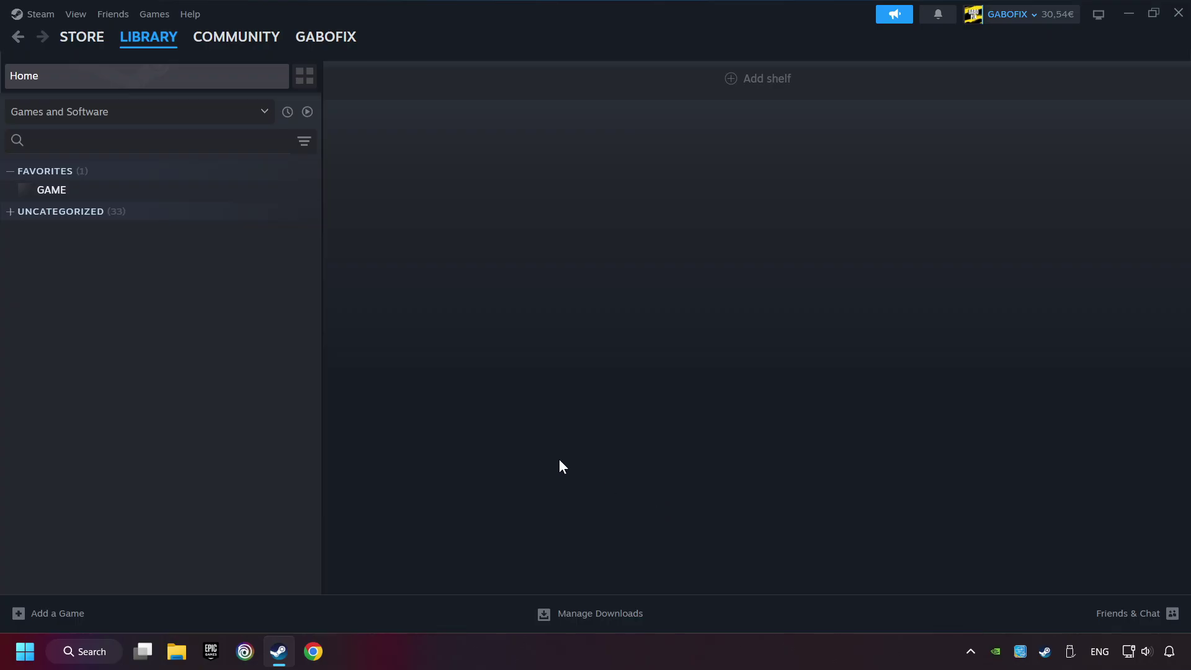
mouse_move(145, 52)
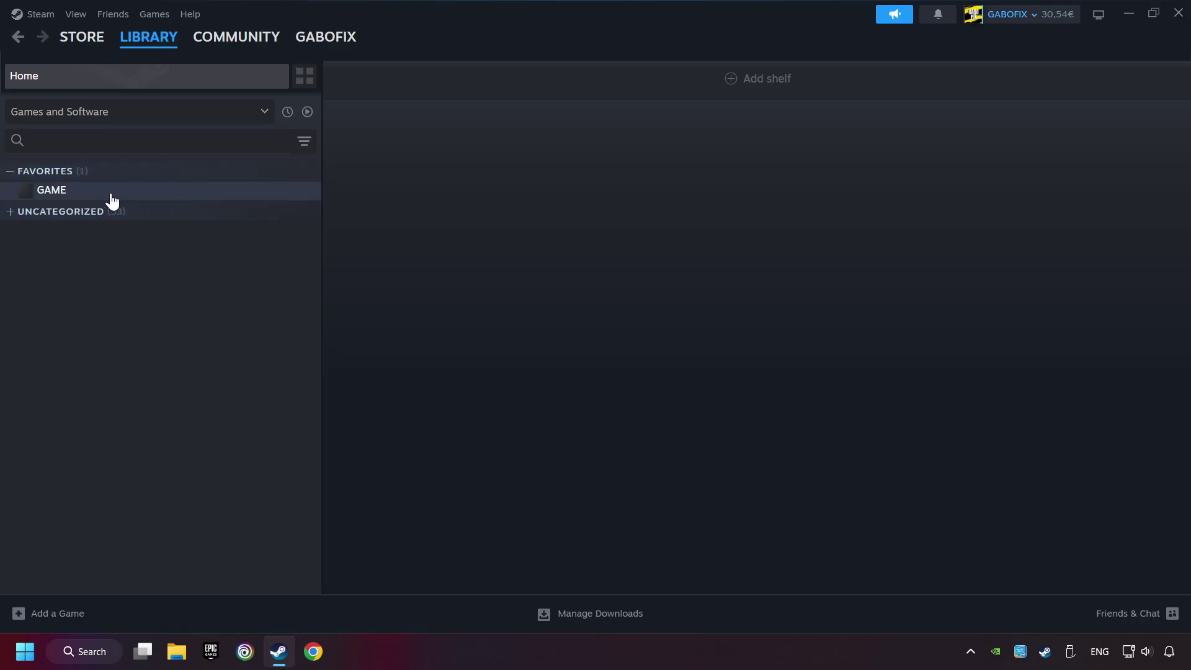
- Open the controller settings for the non-Steam shortcut GAME from its library page
click(136, 199)
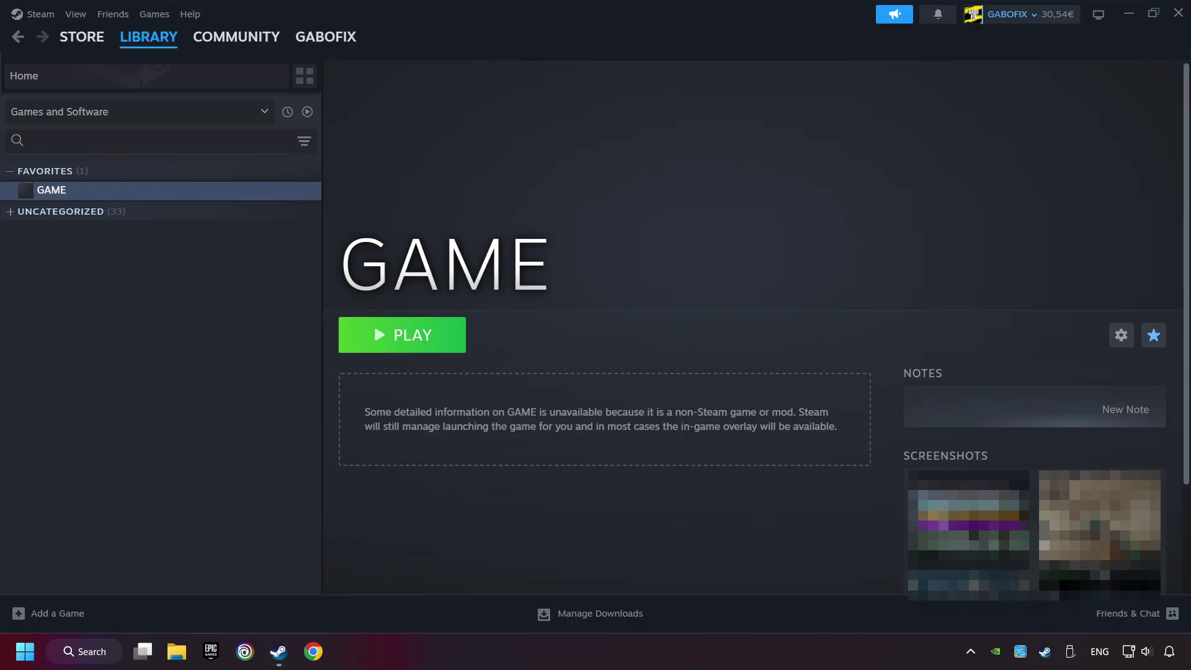
click(1133, 357)
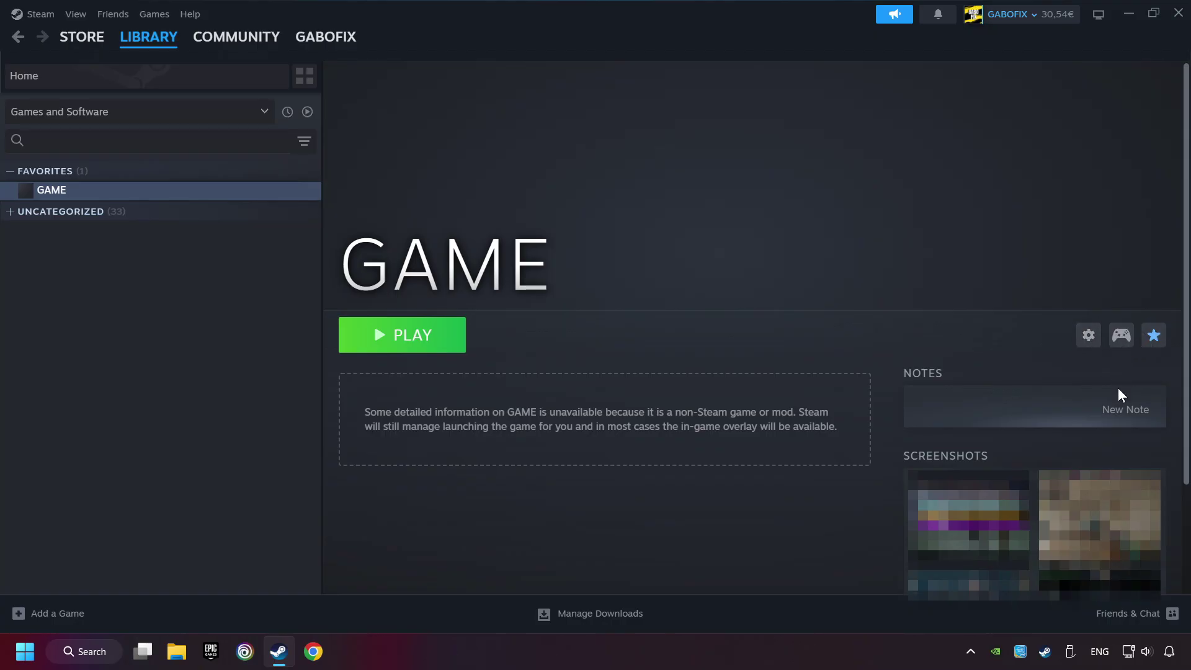
click(1120, 338)
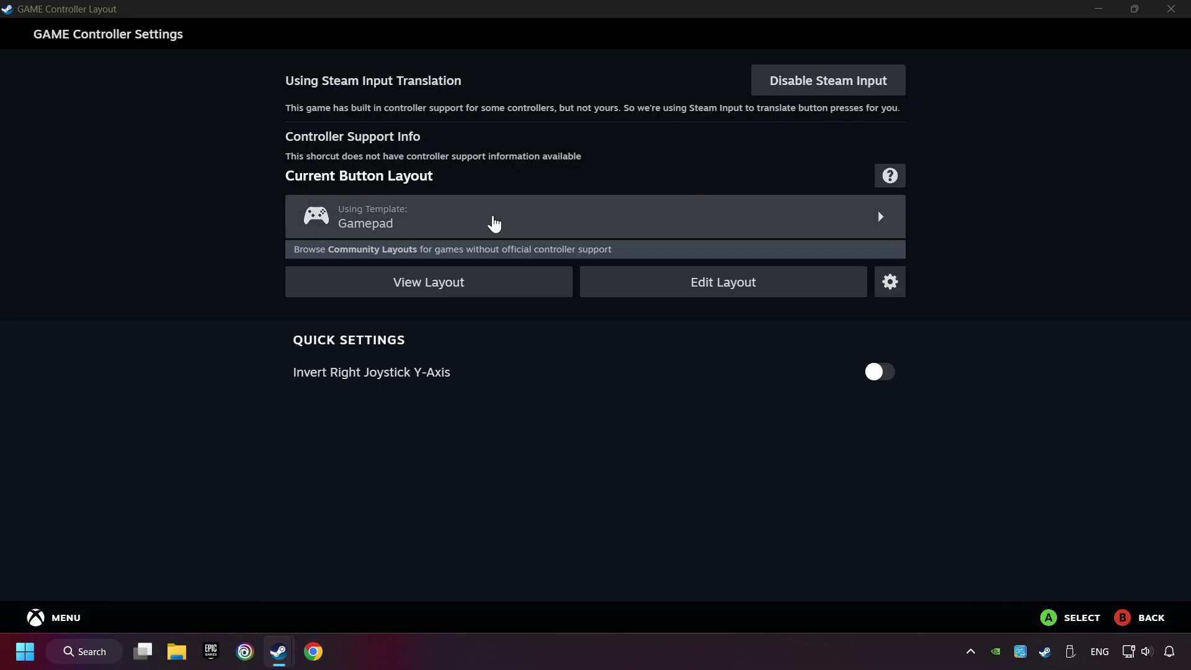
- Choose the Gamepad template for GAME and review its face button settings
click(471, 227)
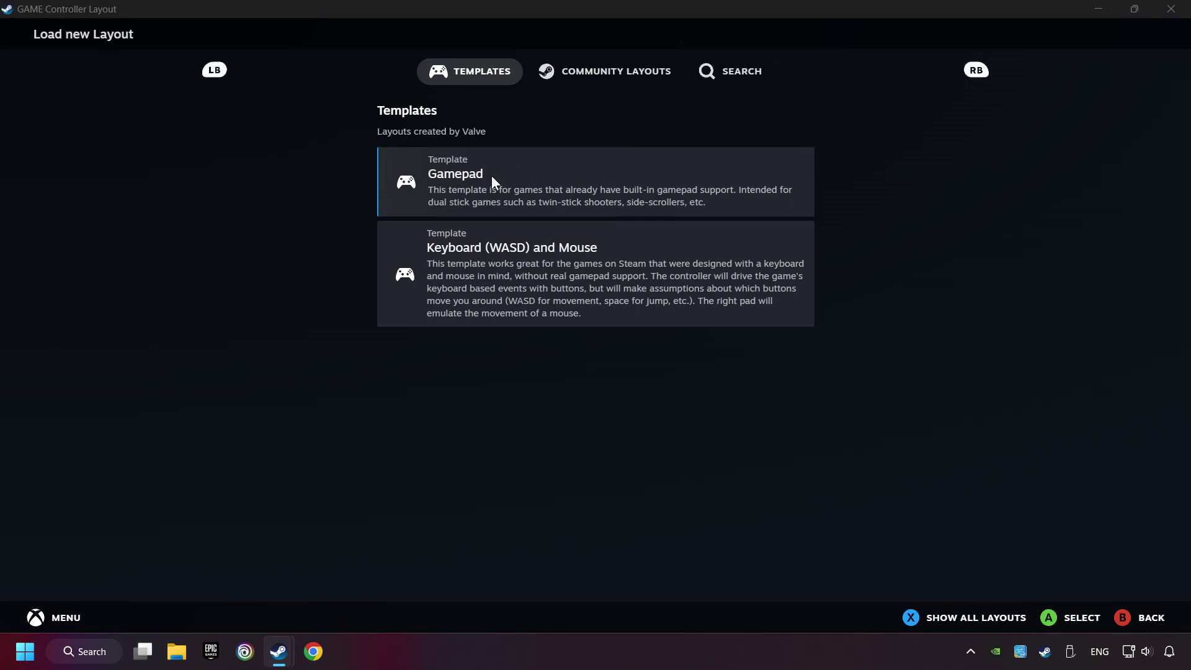
click(521, 178)
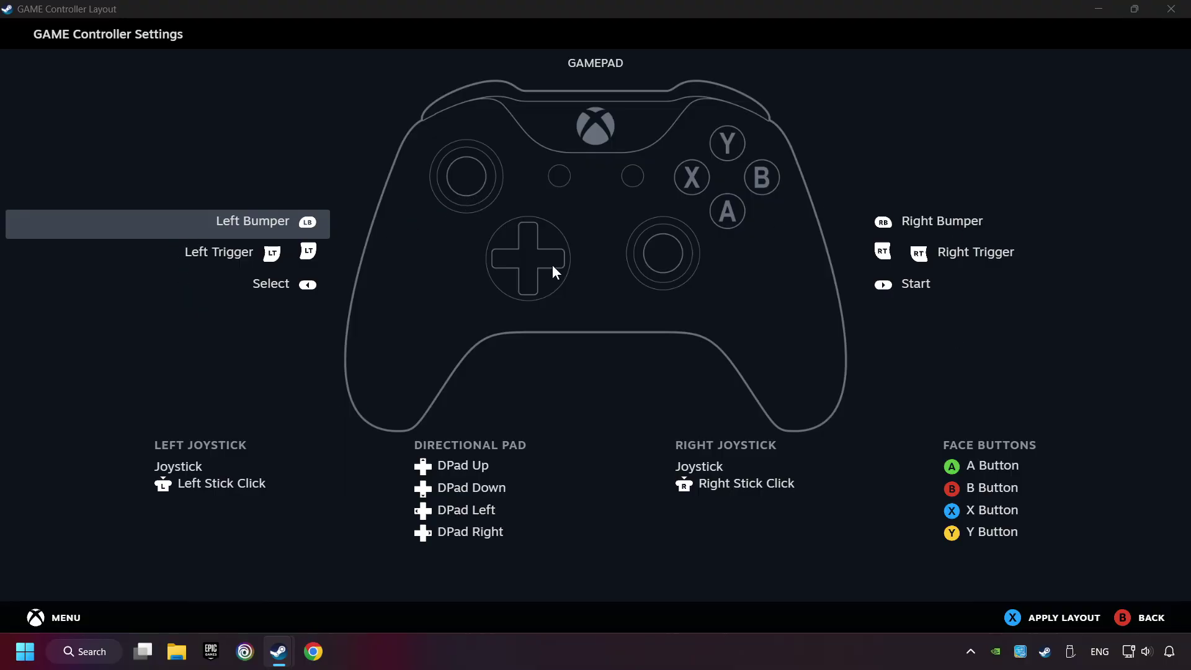
click(927, 221)
scroll(679, 244, down, 1)
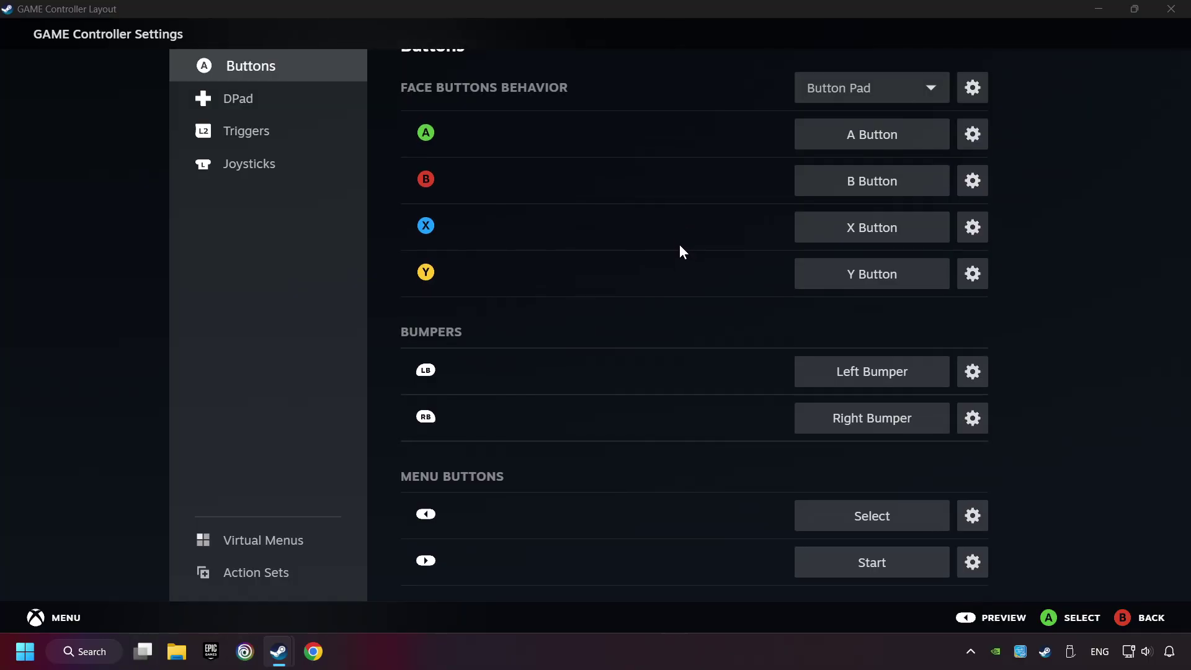
scroll(679, 244, up, 1)
- Review the Gamepad layout's DPad, Triggers and Joysticks settings
click(237, 106)
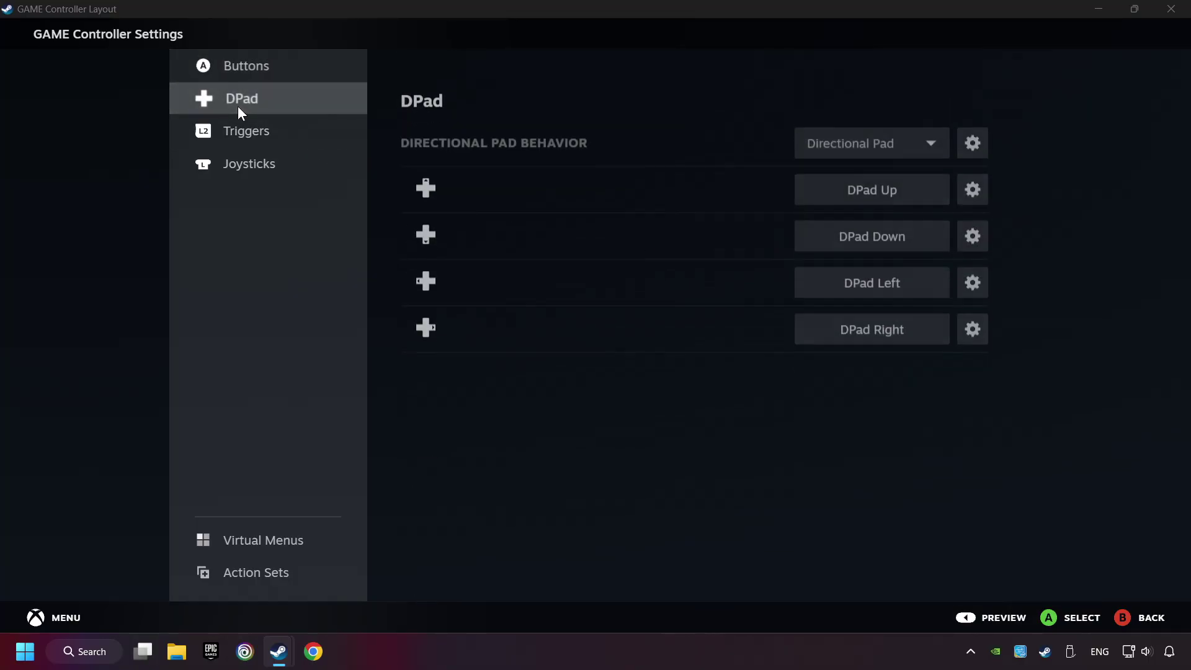
click(267, 130)
click(273, 161)
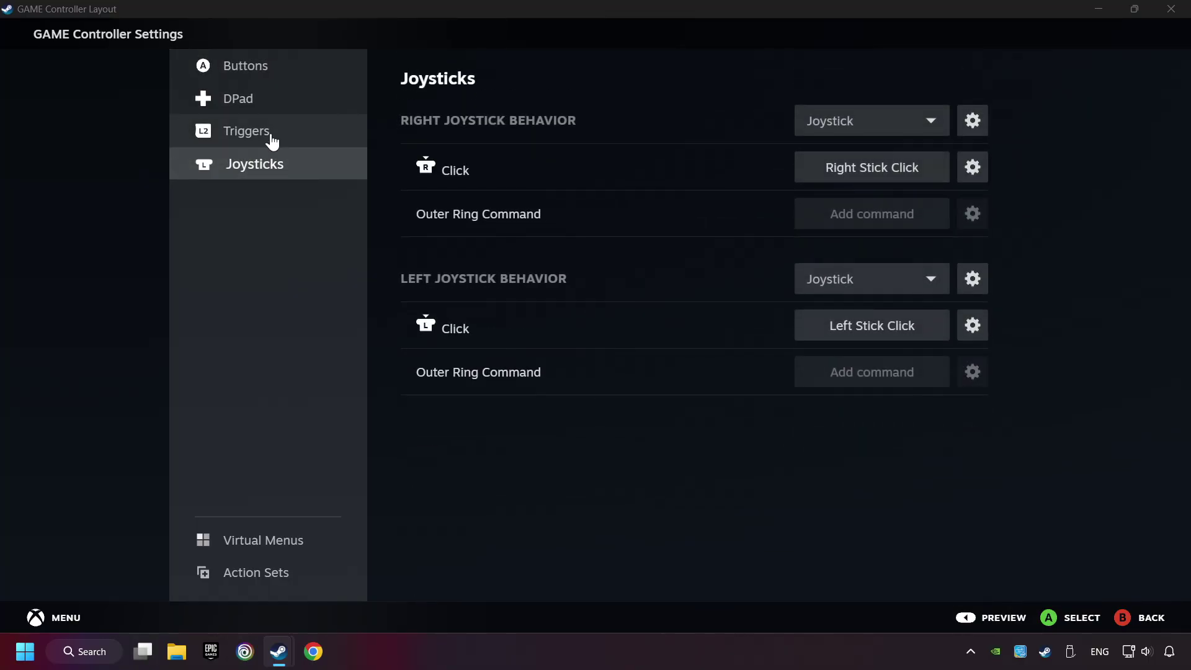
click(279, 73)
scroll(634, 327, down, 1)
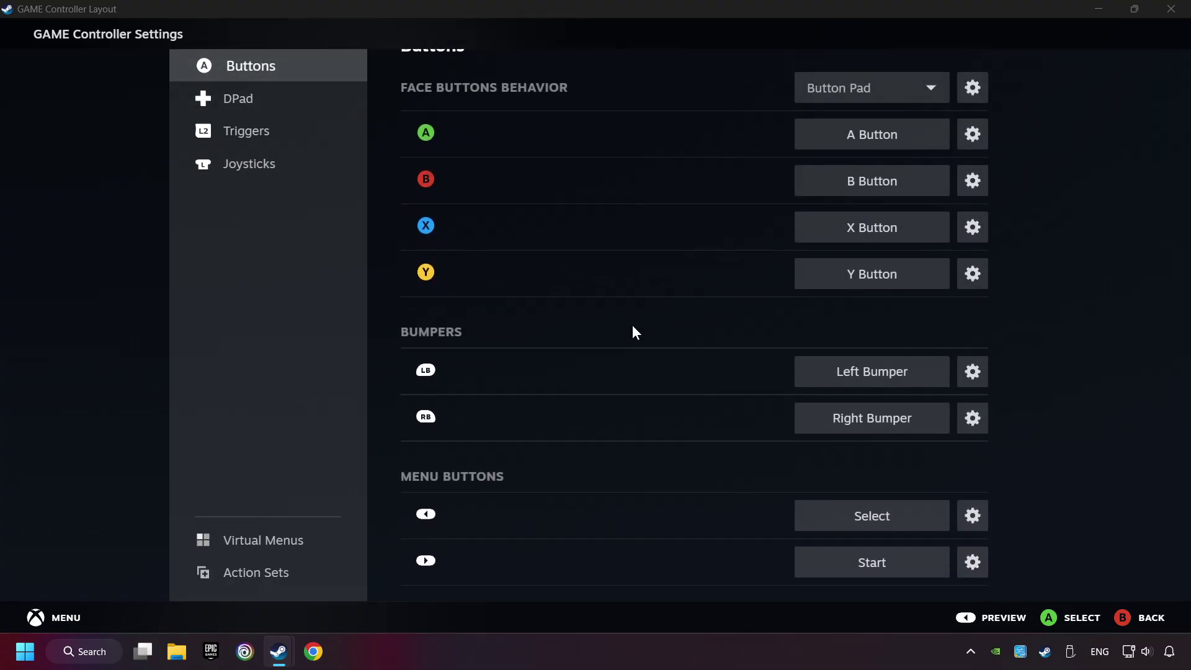
- Preview the full Gamepad layout and apply it to GAME
click(992, 619)
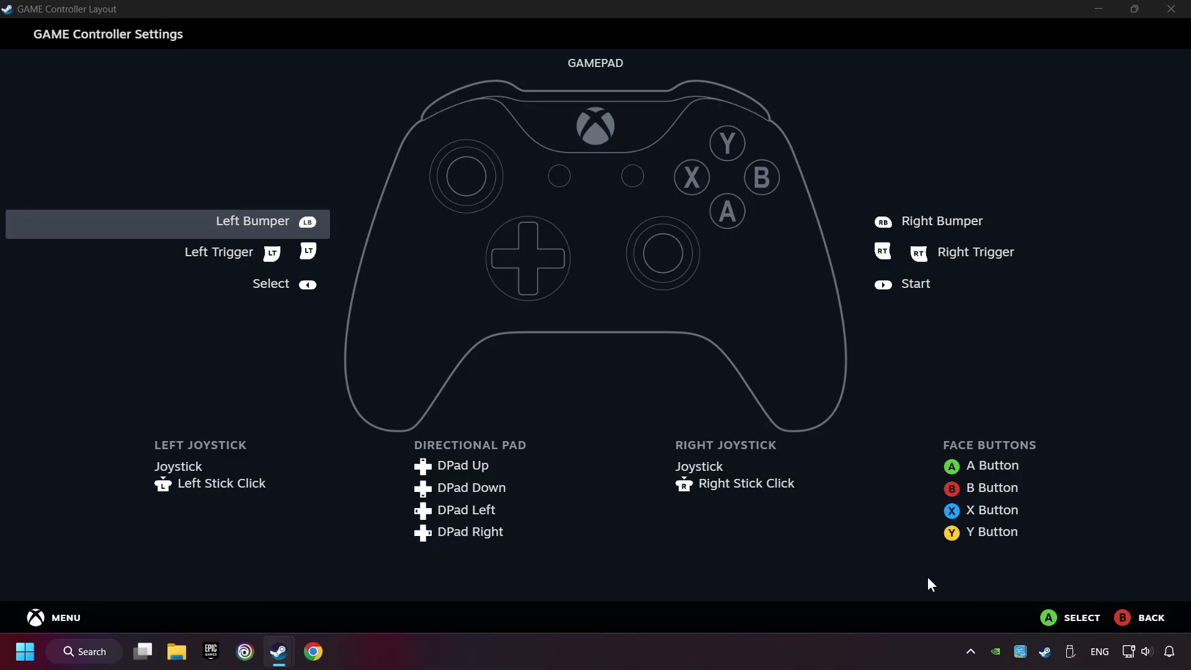
click(1145, 618)
click(990, 619)
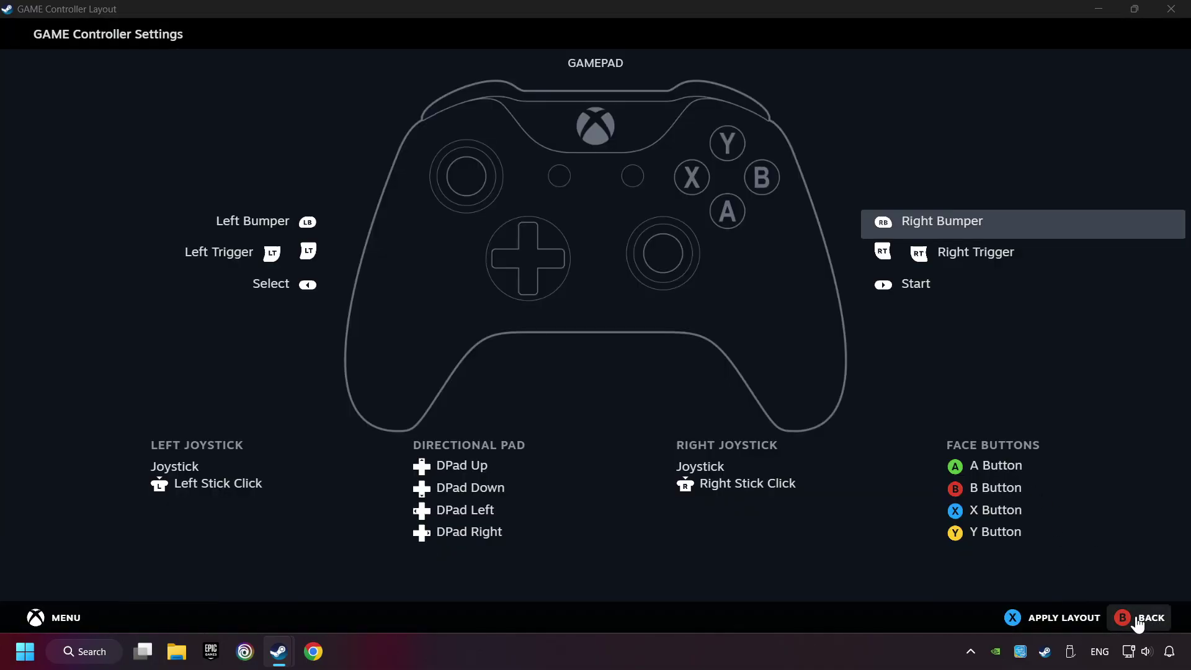
click(1045, 625)
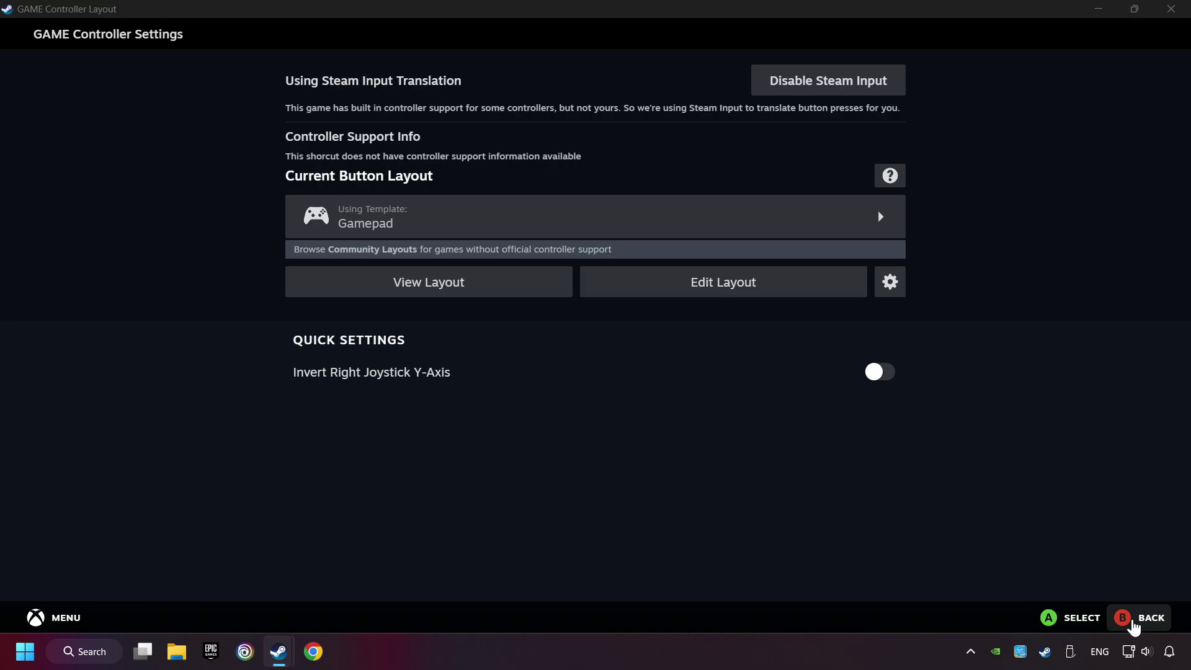
- Leave GAME's controller settings via BACK, returning to its library page with Play
click(1128, 623)
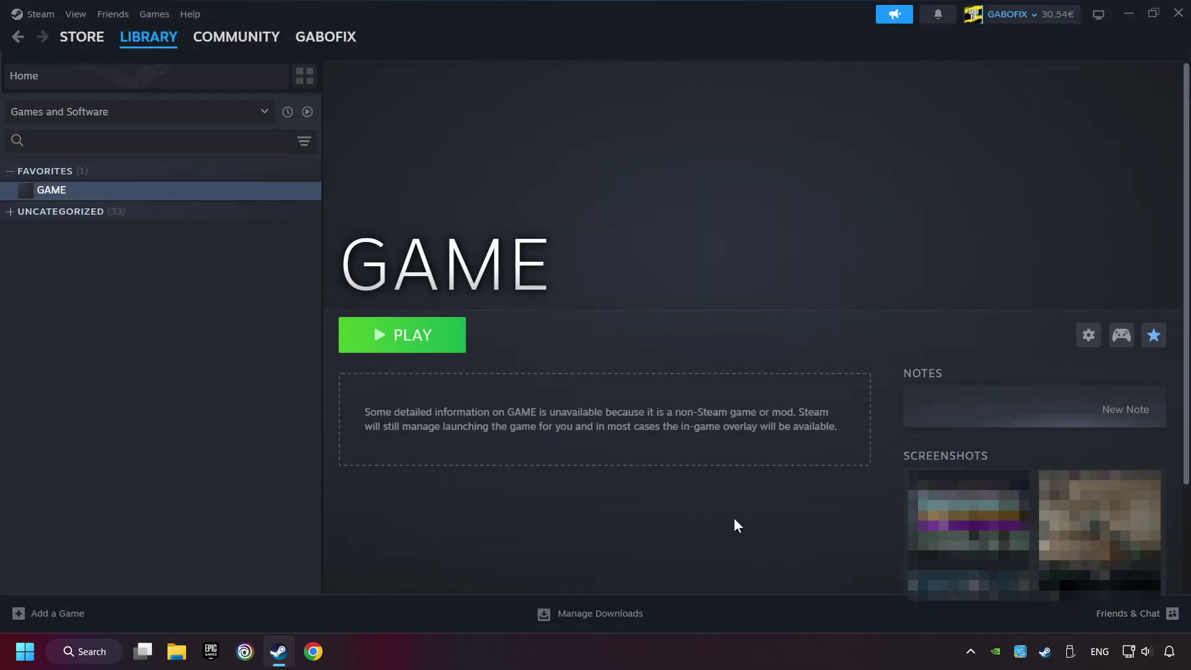